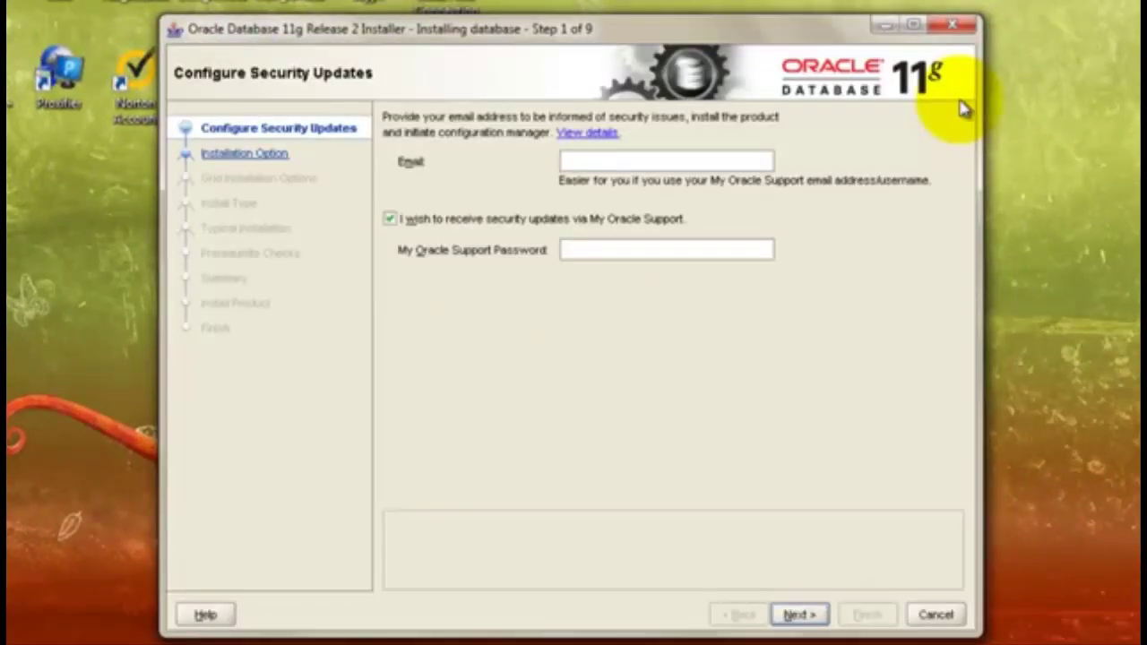
# - Decline security updates without giving an email, and proceed with creating and configuring a database using the Desktop Class option
pyautogui.click(390, 219)
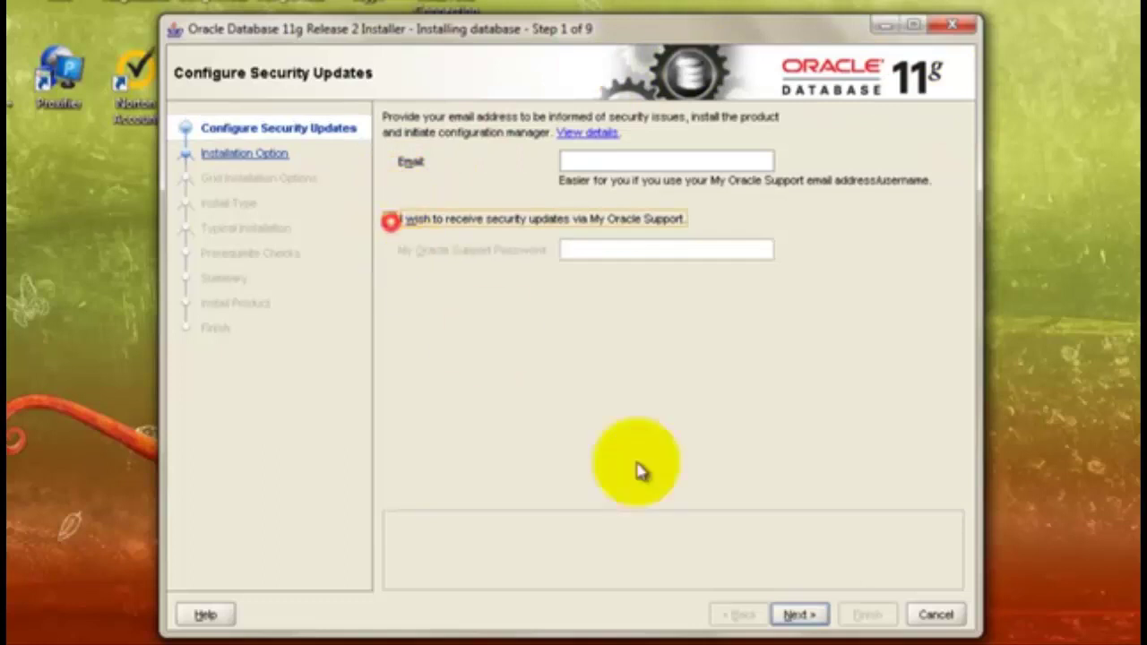
pyautogui.click(798, 615)
pyautogui.click(740, 395)
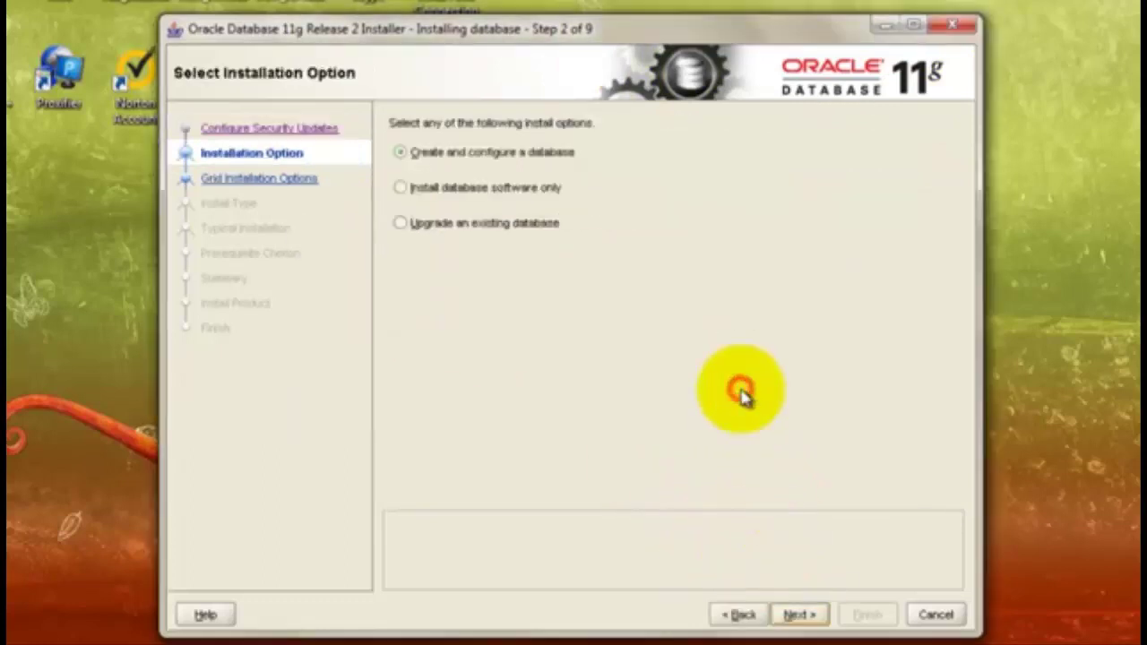
pyautogui.click(801, 614)
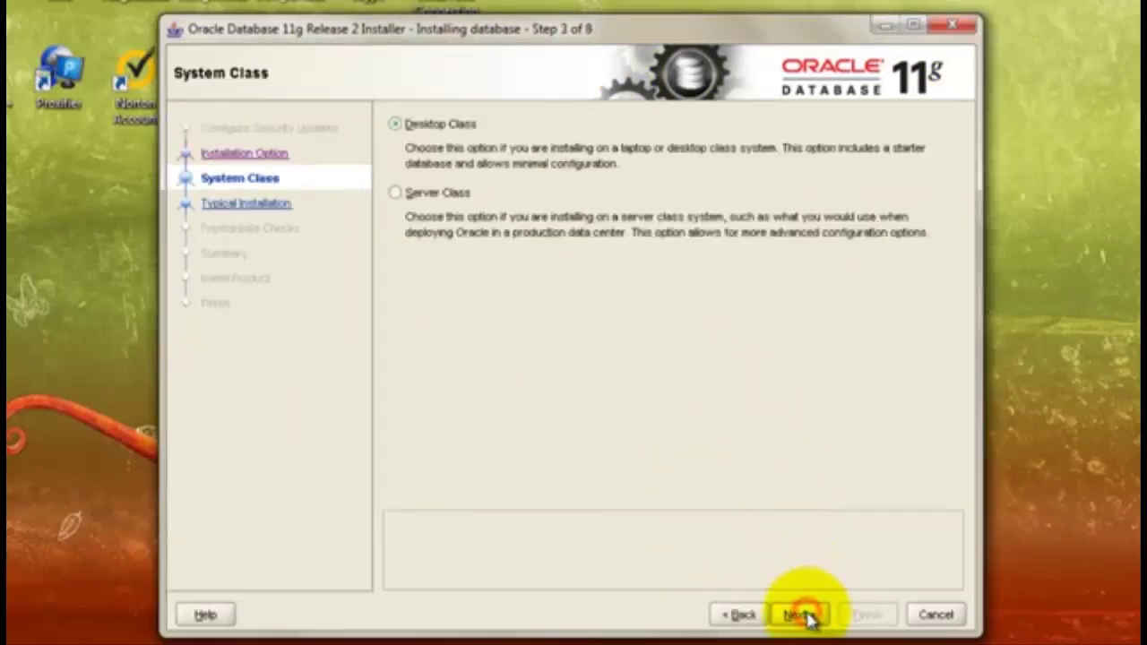
pyautogui.click(799, 615)
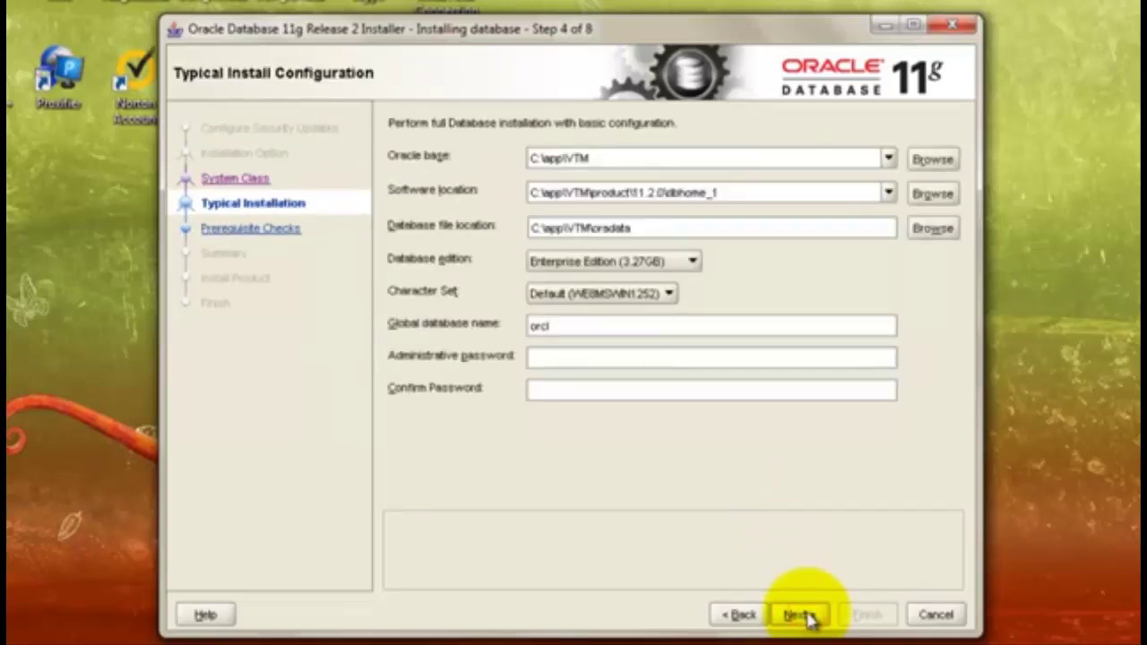
# - Set the Oracle base path to C:\Oracle
pyautogui.moveTo(614, 158); pyautogui.dragTo(544, 139)
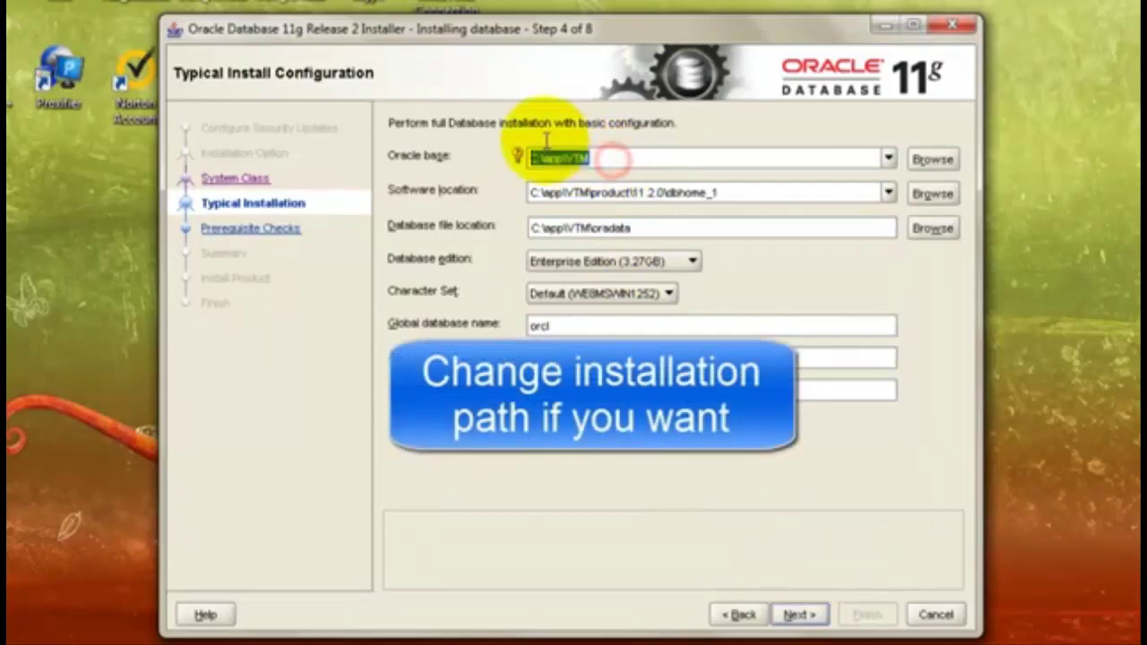
pyautogui.write('C:\\')
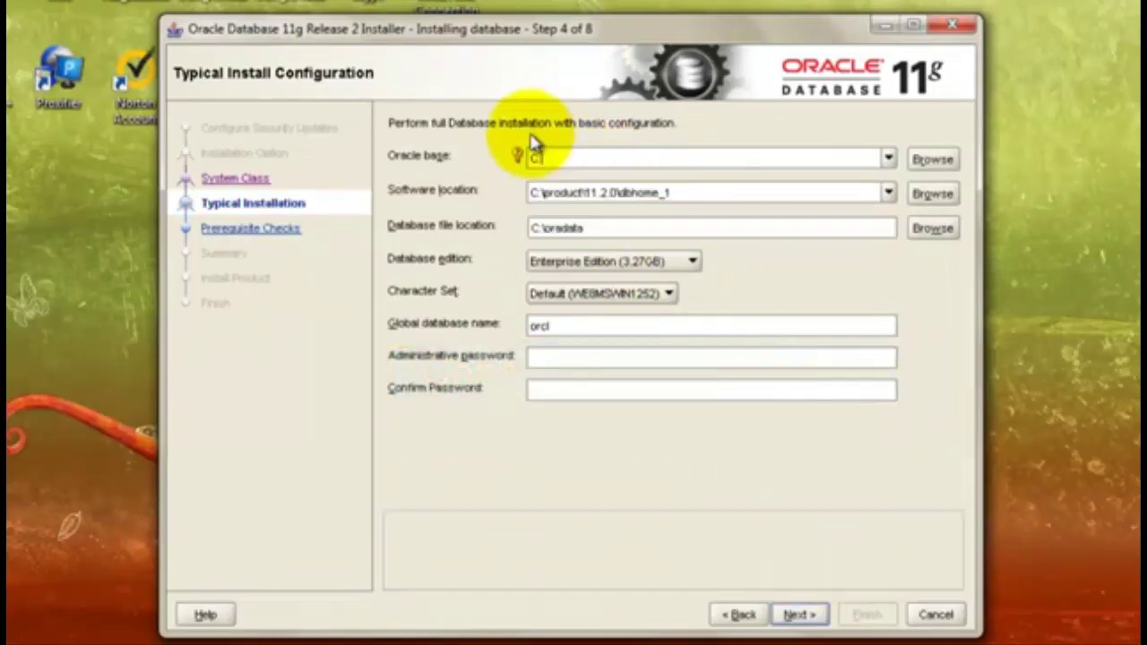
pyautogui.write('Oracle')
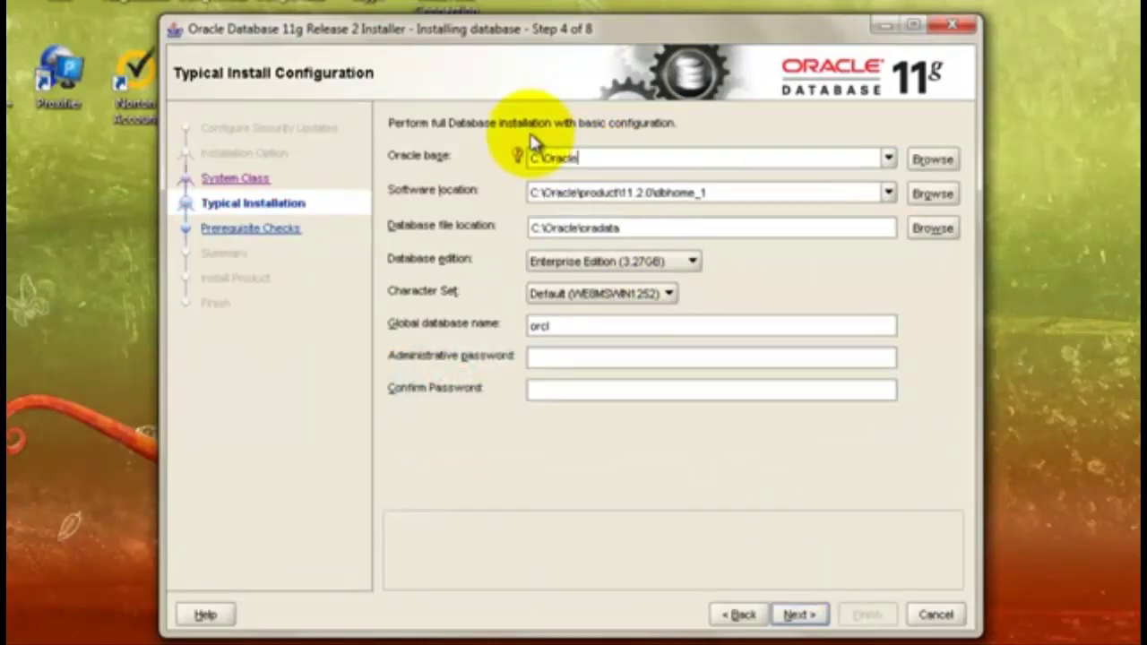
# - Keep Enterprise Edition as the database edition and set the character set to Unicode (AL32UTF8)
pyautogui.click(694, 261)
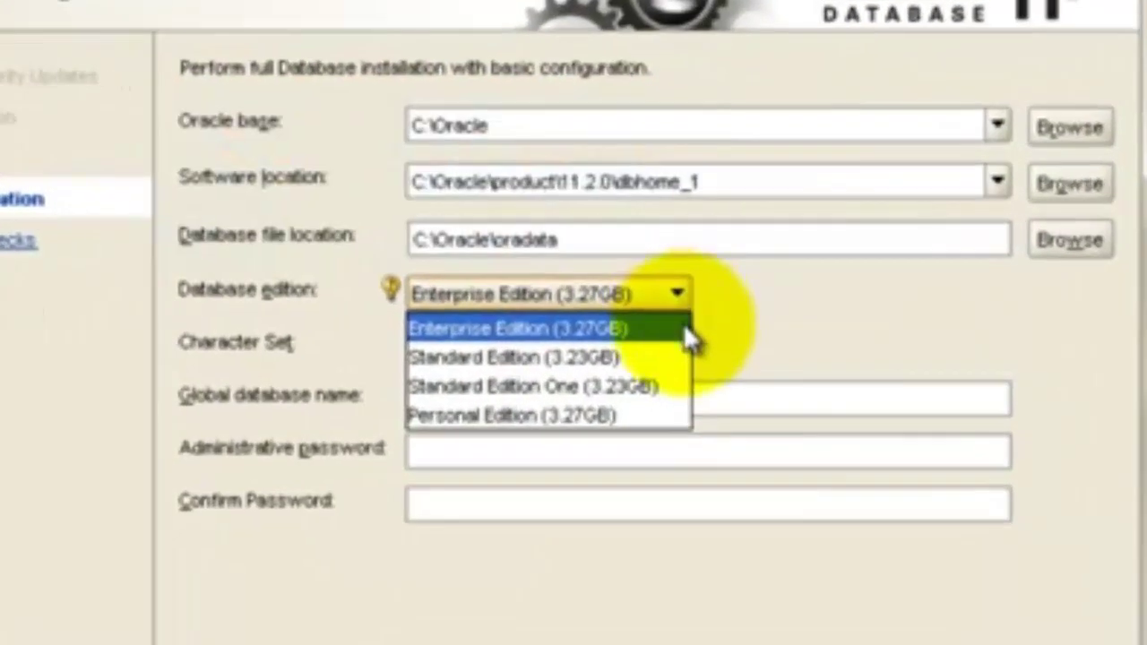
pyautogui.click(697, 280)
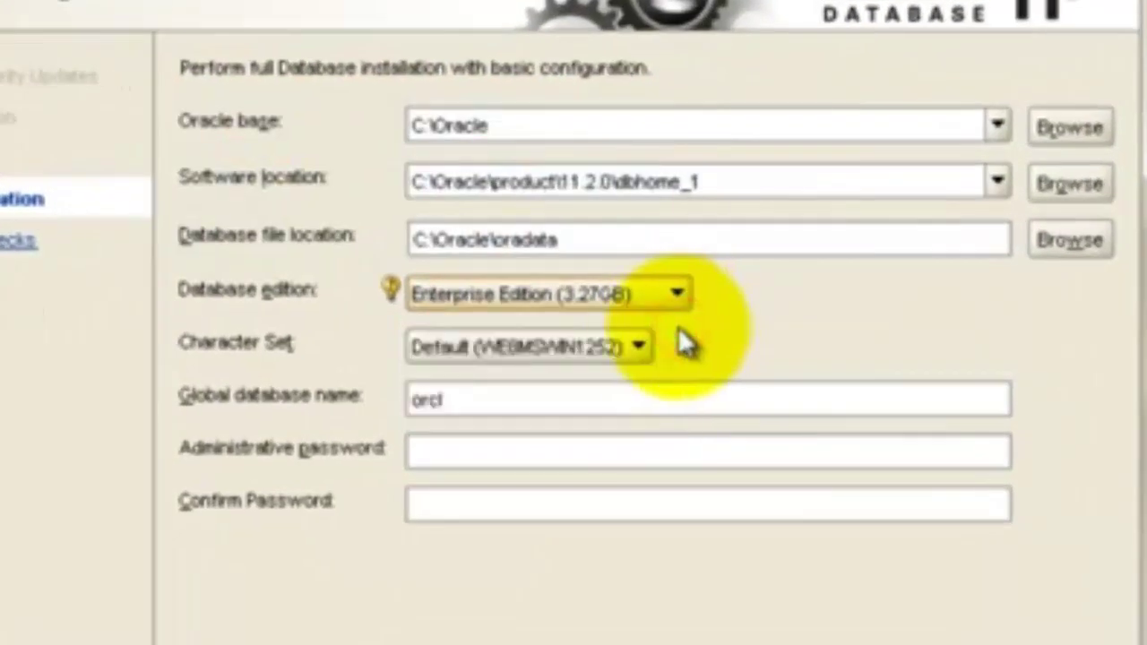
pyautogui.click(639, 347)
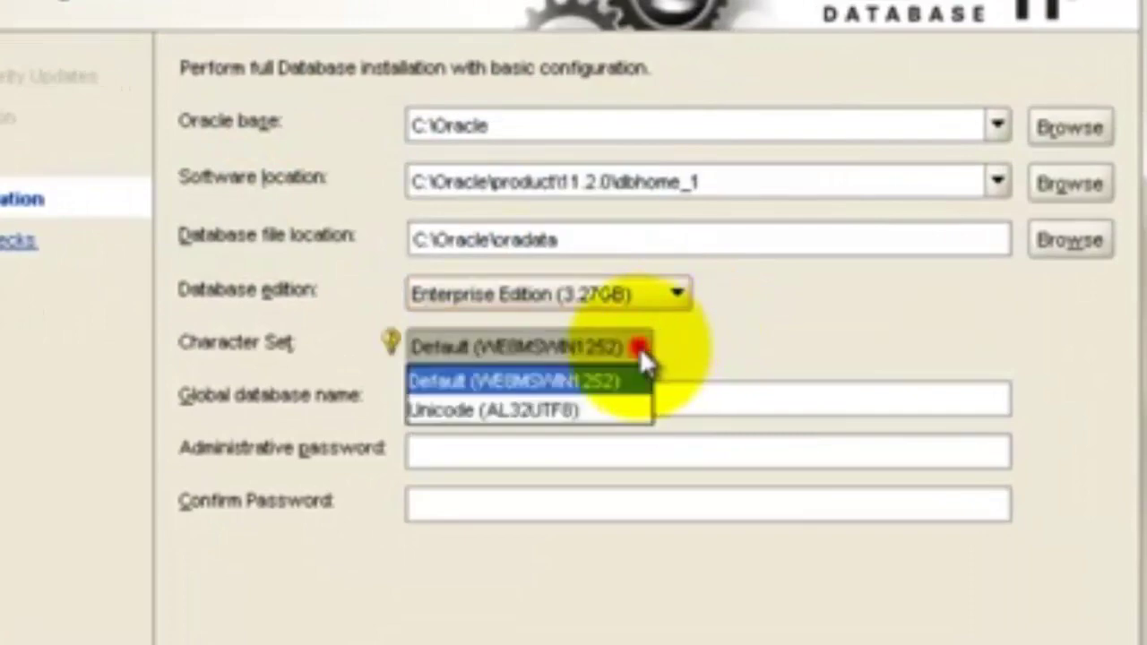
pyautogui.click(642, 413)
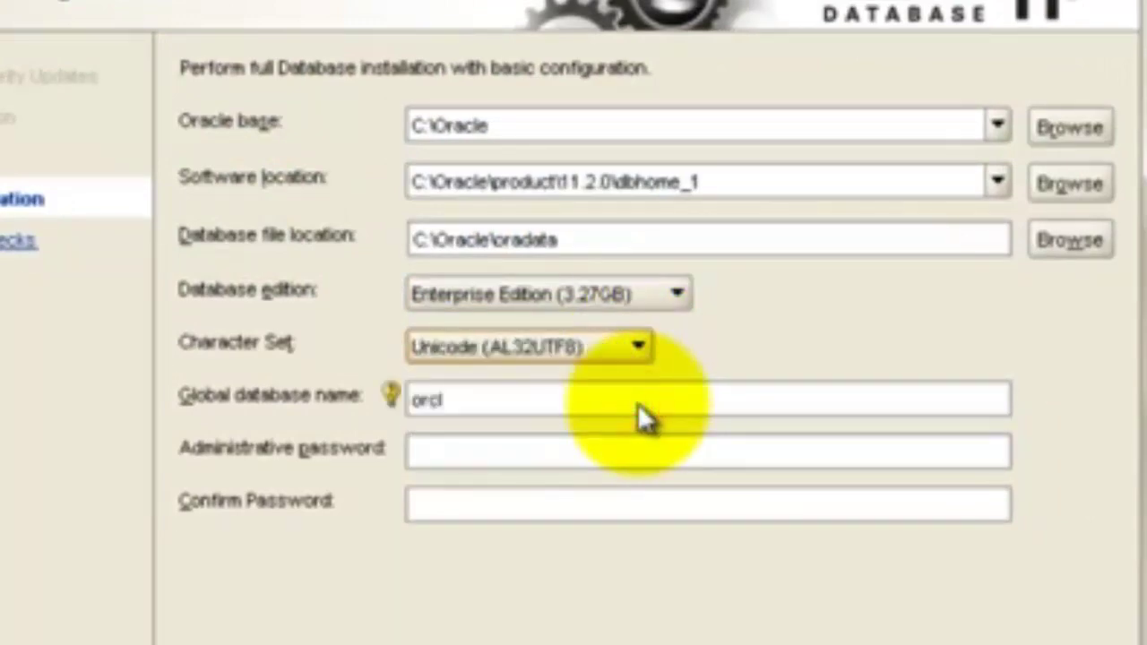
# - Replace the global database name with VTM
pyautogui.click(638, 403)
pyautogui.press('BackSpace')
pyautogui.press('BackSpace')
pyautogui.press('BackSpace')
pyautogui.press('BackSpace')
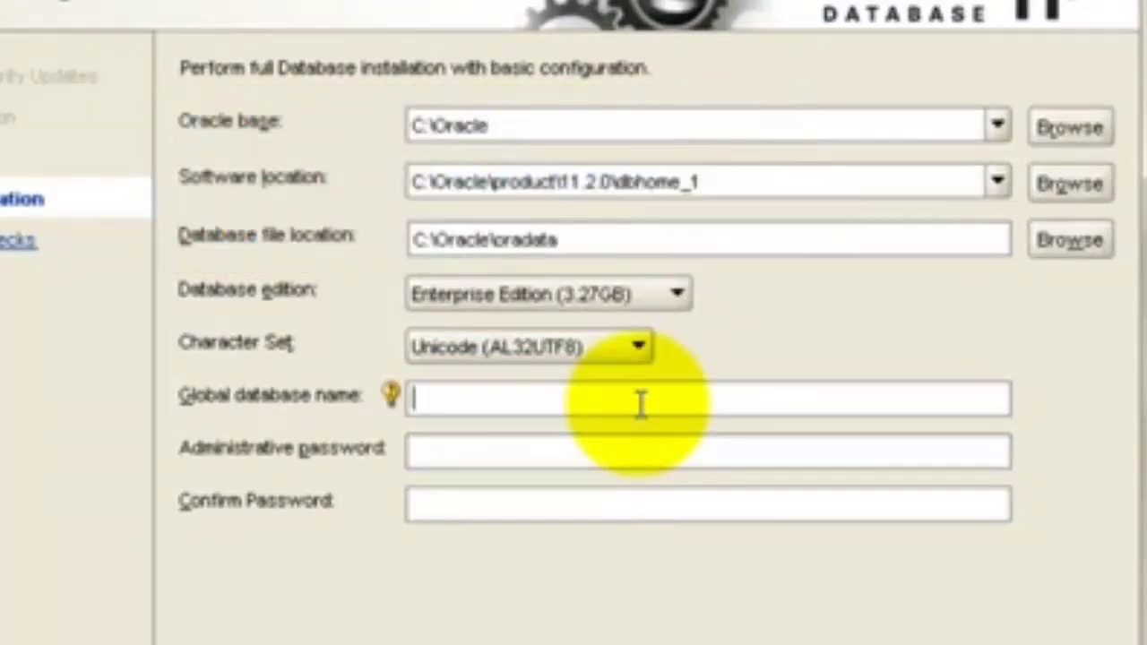
pyautogui.write('VTM')
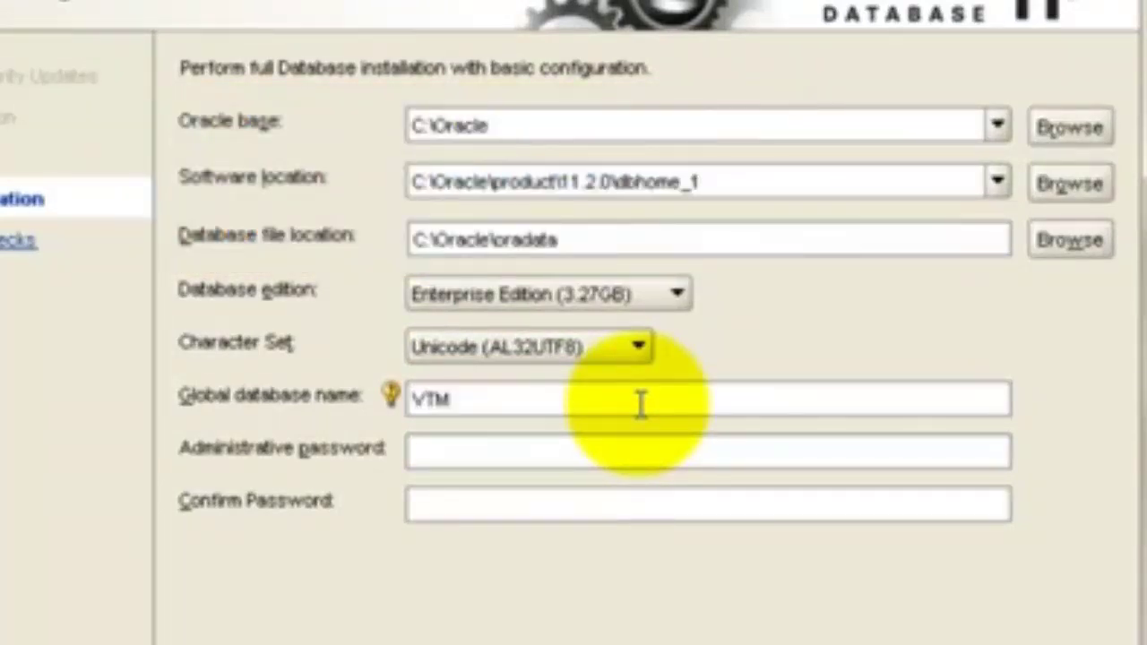
# - Enter and confirm the administrative password, and proceed to the installation summary
pyautogui.press('Tab')
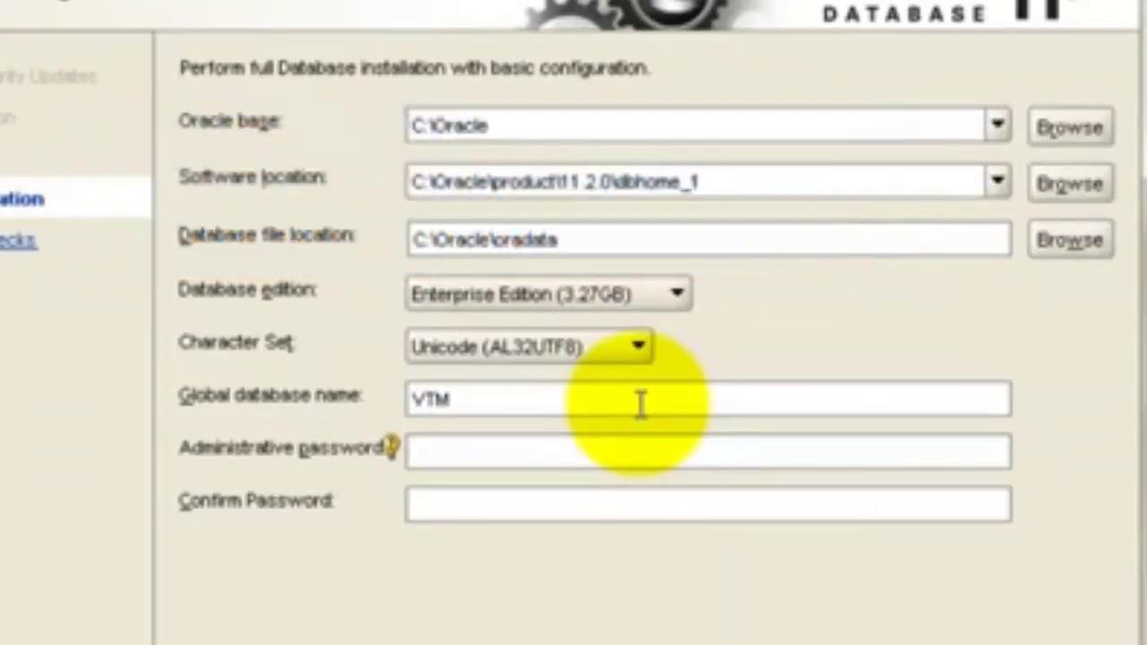
pyautogui.write('************')
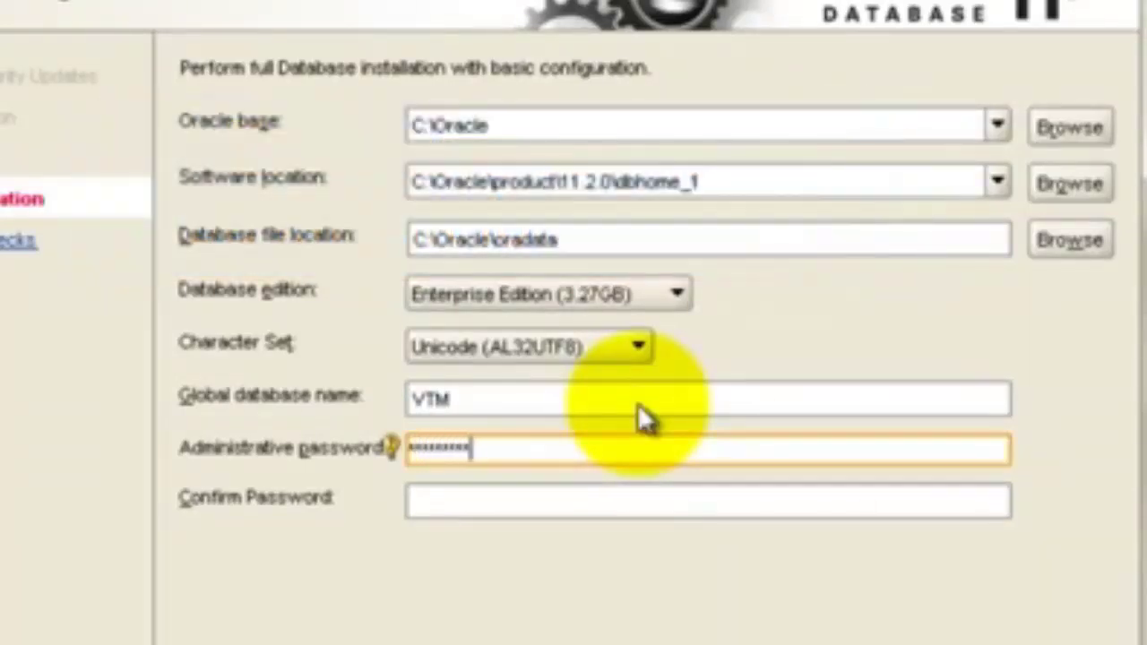
pyautogui.press('Tab')
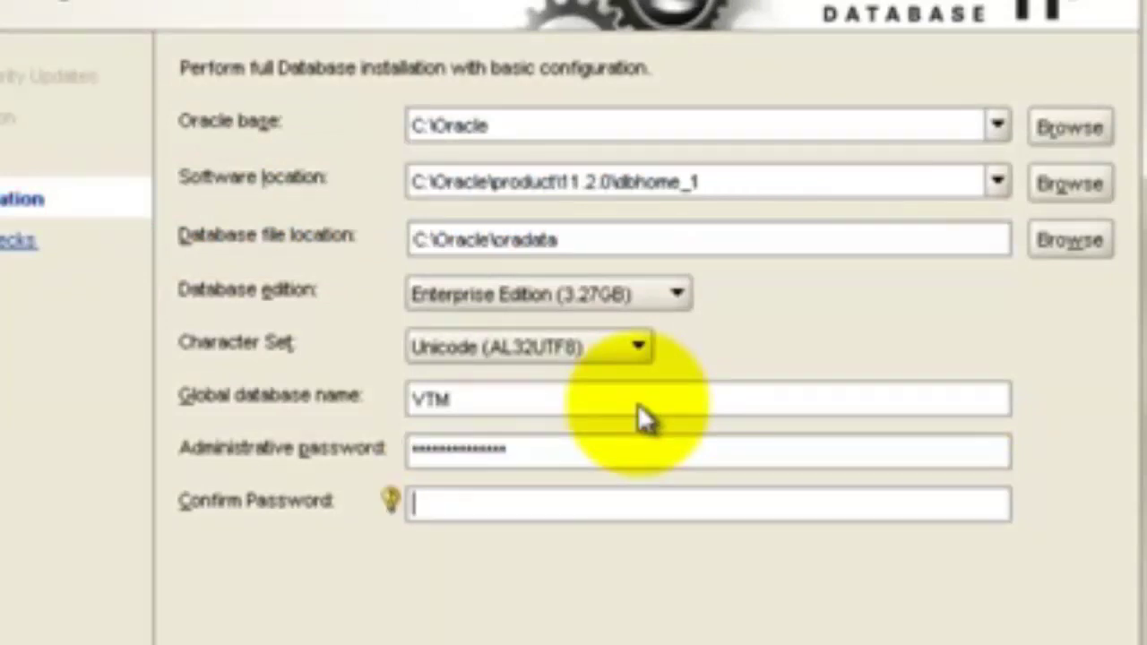
pyautogui.write('*********')
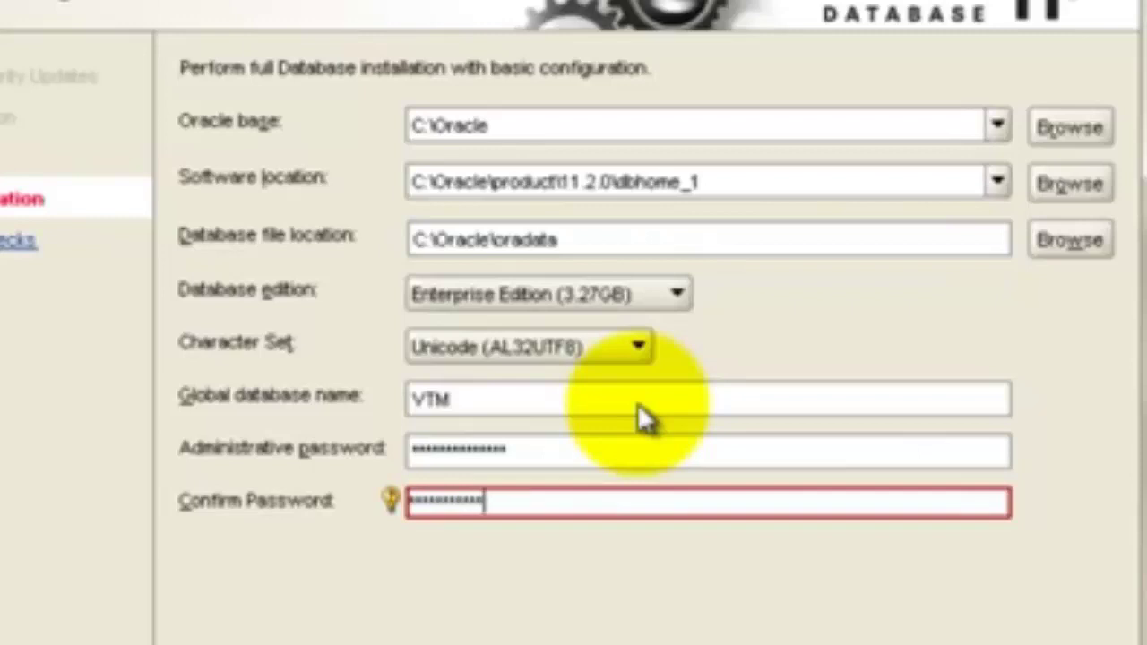
pyautogui.write('****')
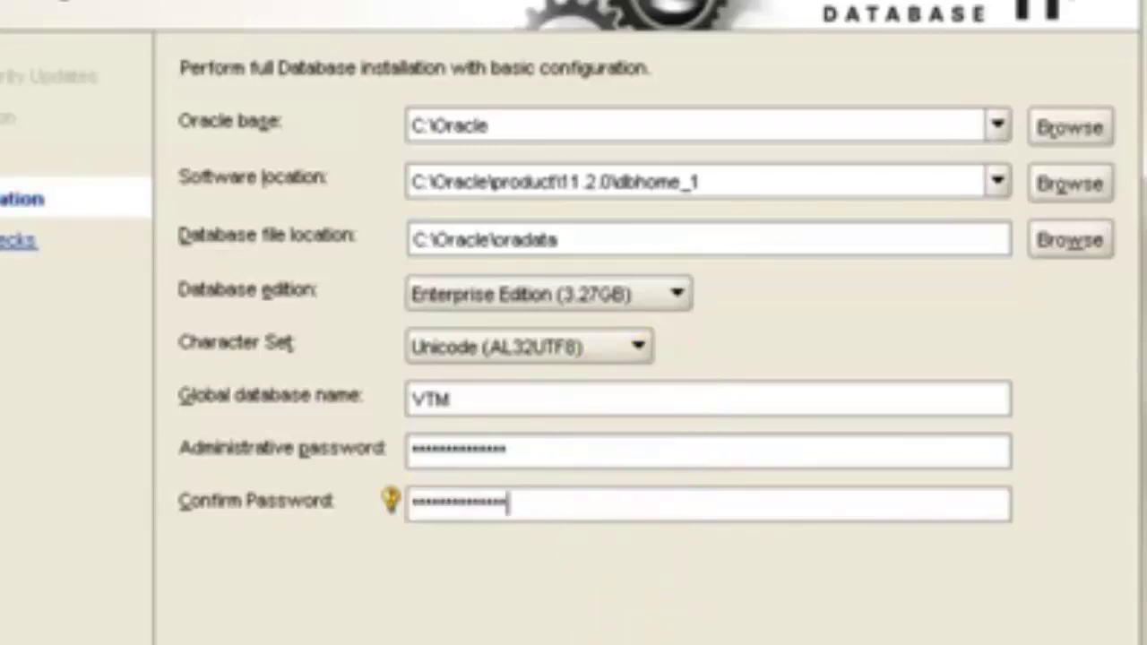
pyautogui.hotkey('alt', 'n')
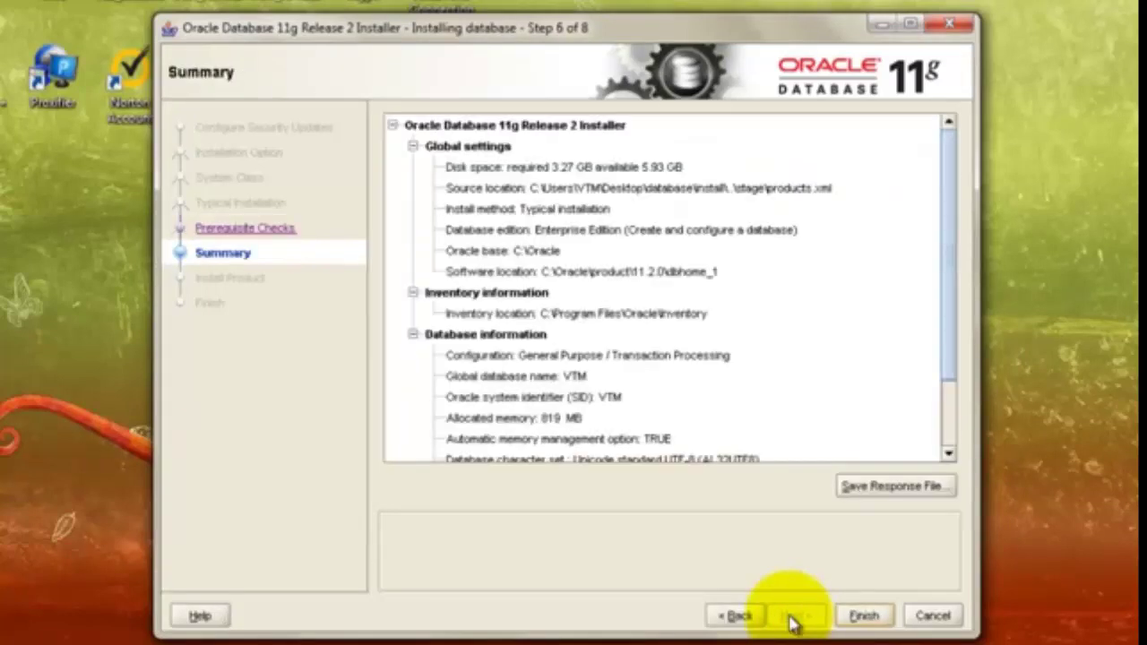
# - Run the database installation, accept the completed database creation, and close the installer
pyautogui.click(862, 617)
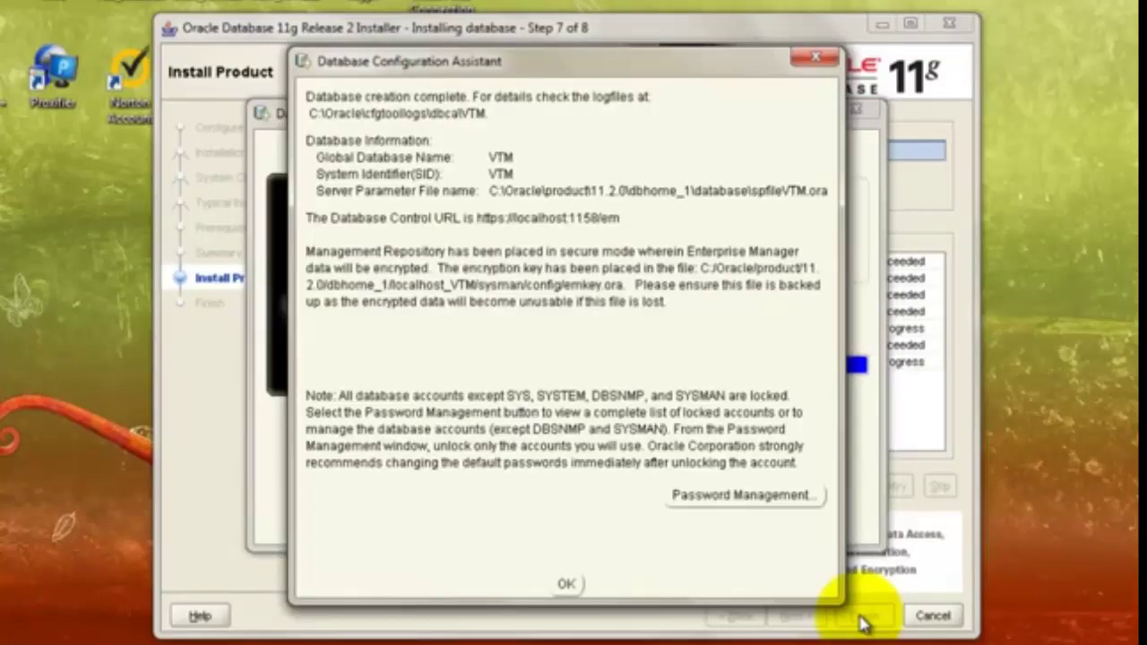
pyautogui.click(566, 585)
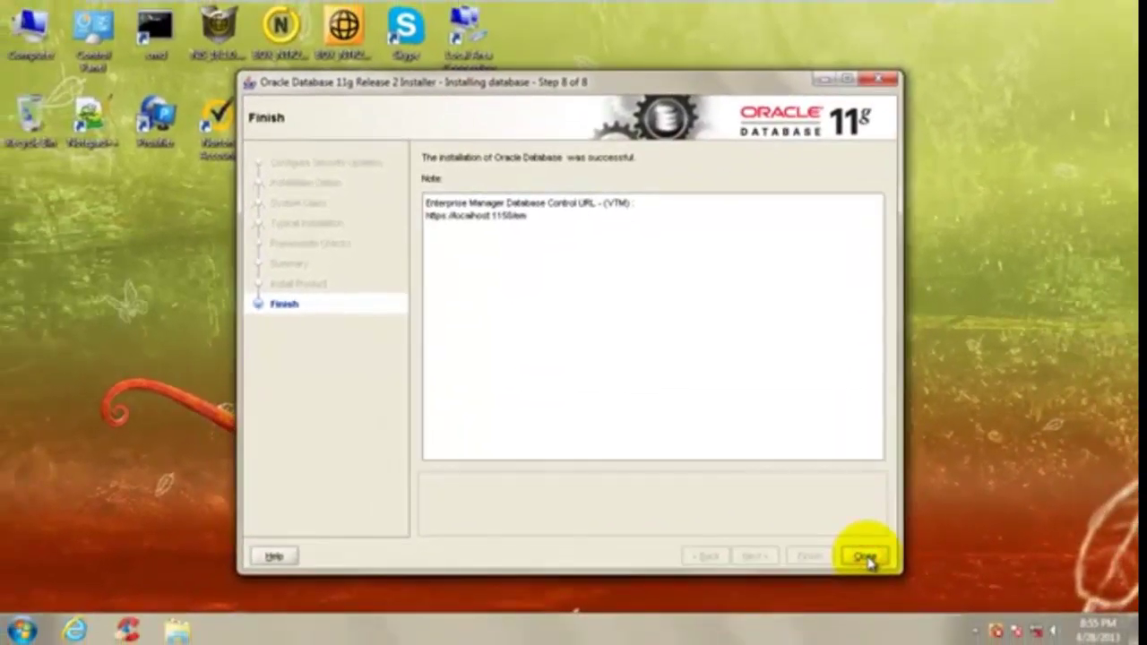
pyautogui.click(867, 557)
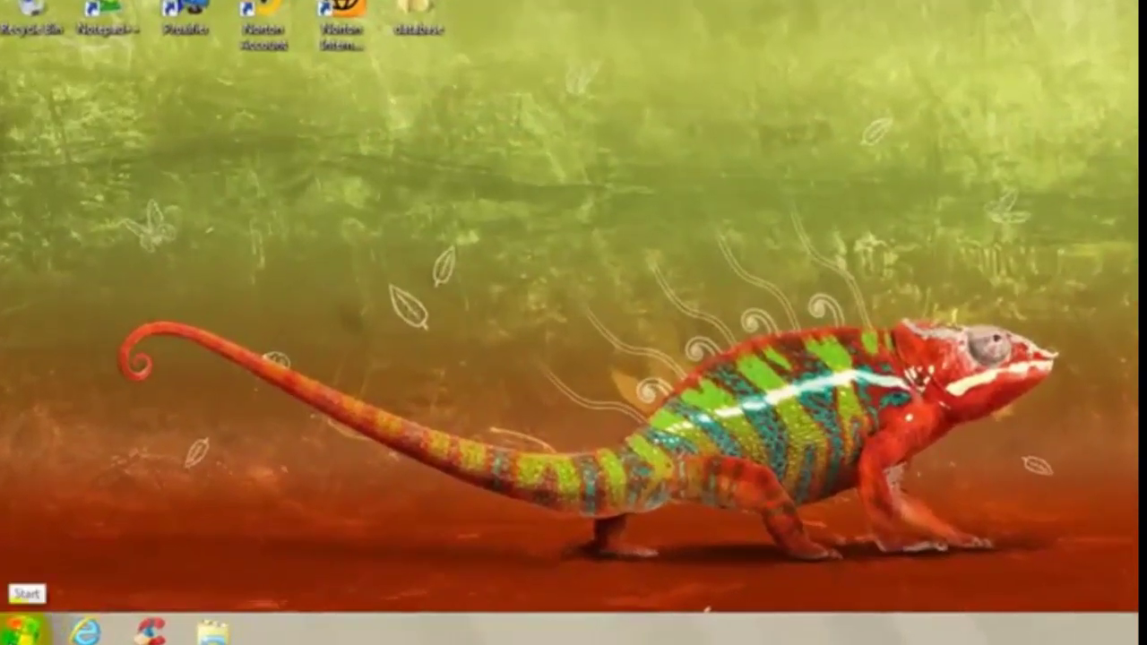
# - Launch Universal Installer from the Oracle Installation Products of the Oracle - OraDb11g_home1 program group
pyautogui.click(23, 631)
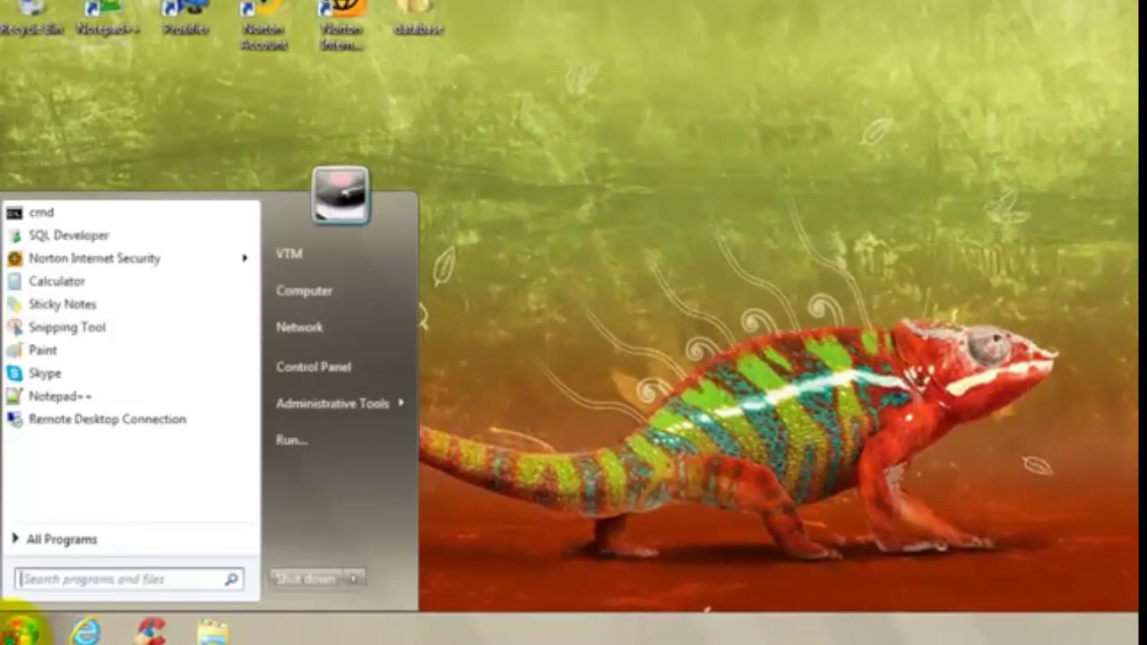
pyautogui.click(84, 552)
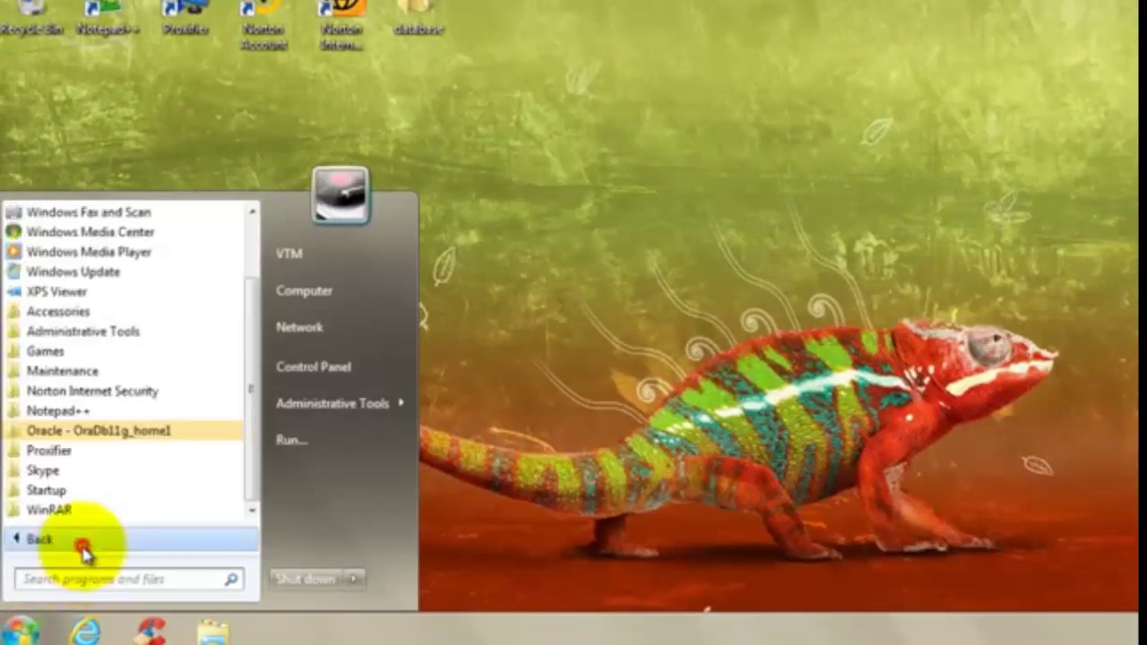
pyautogui.click(177, 431)
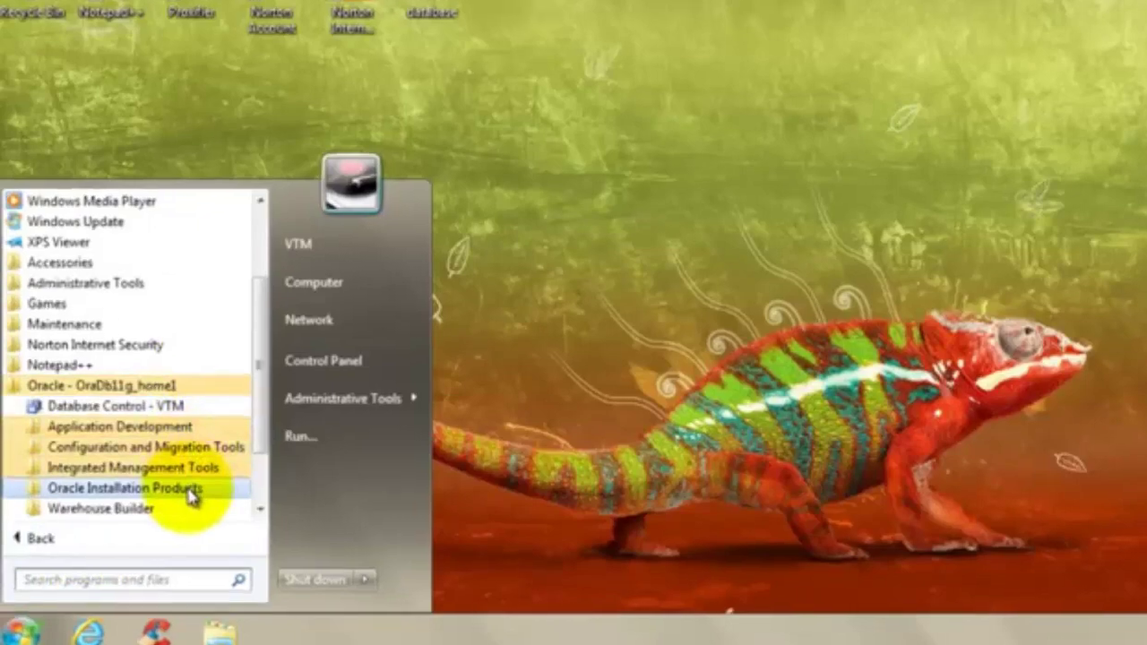
pyautogui.click(190, 491)
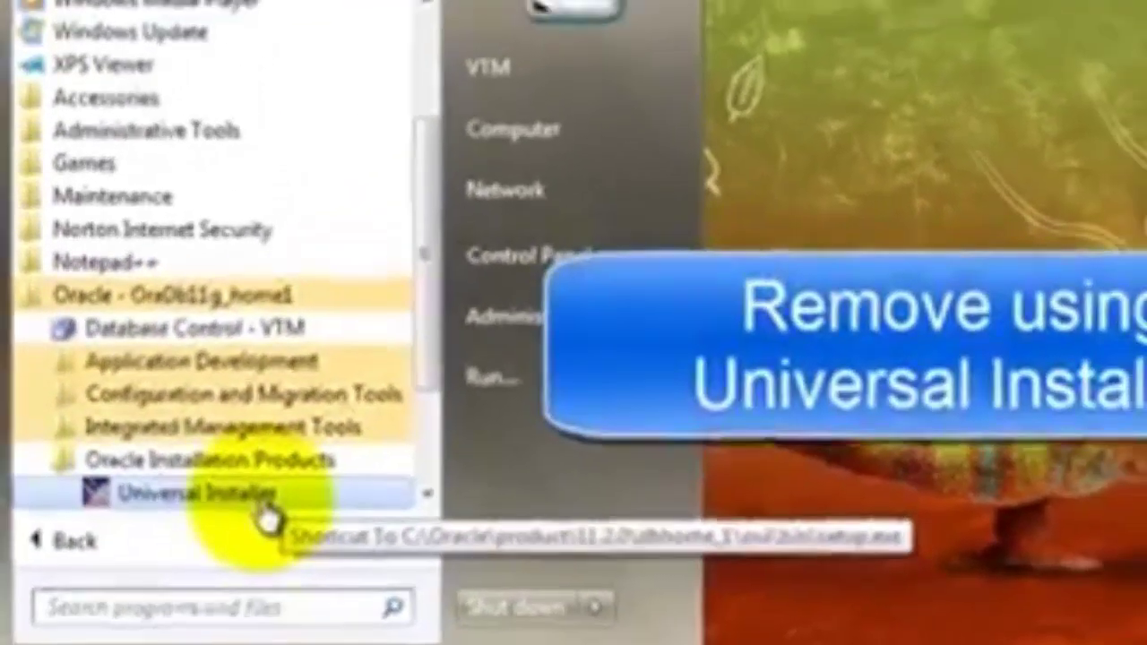
pyautogui.click(300, 475)
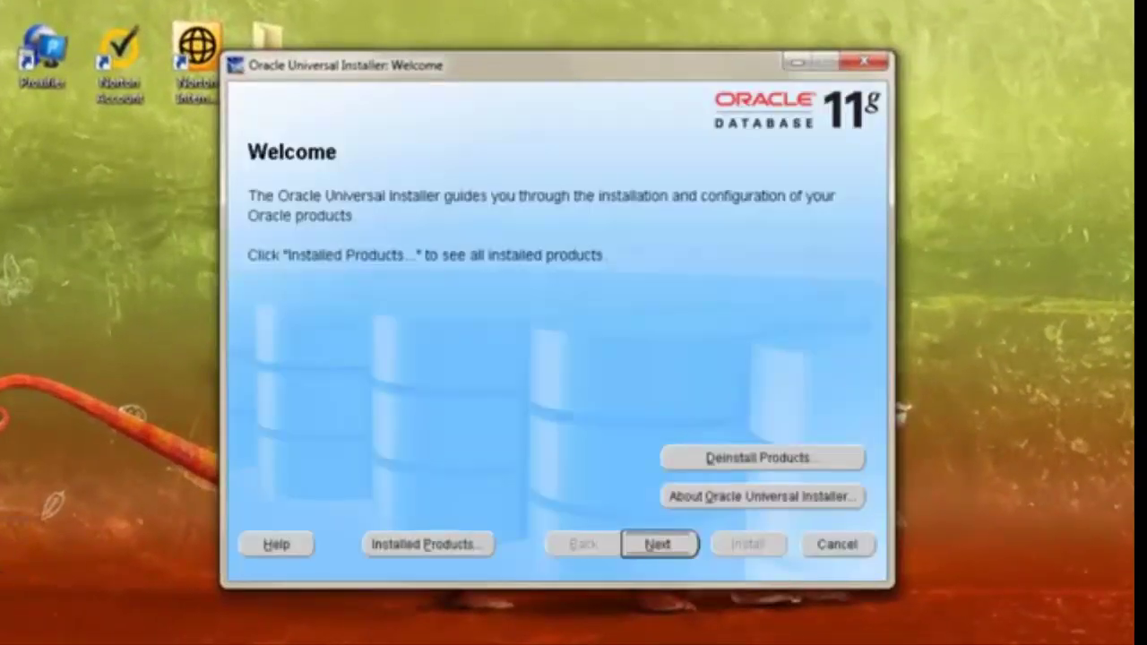
# - Deinstall Oracle Database 11g 11.2.0.1.0 and its dependent components from OraDb11g_home1 in the installed products inventory
pyautogui.click(425, 544)
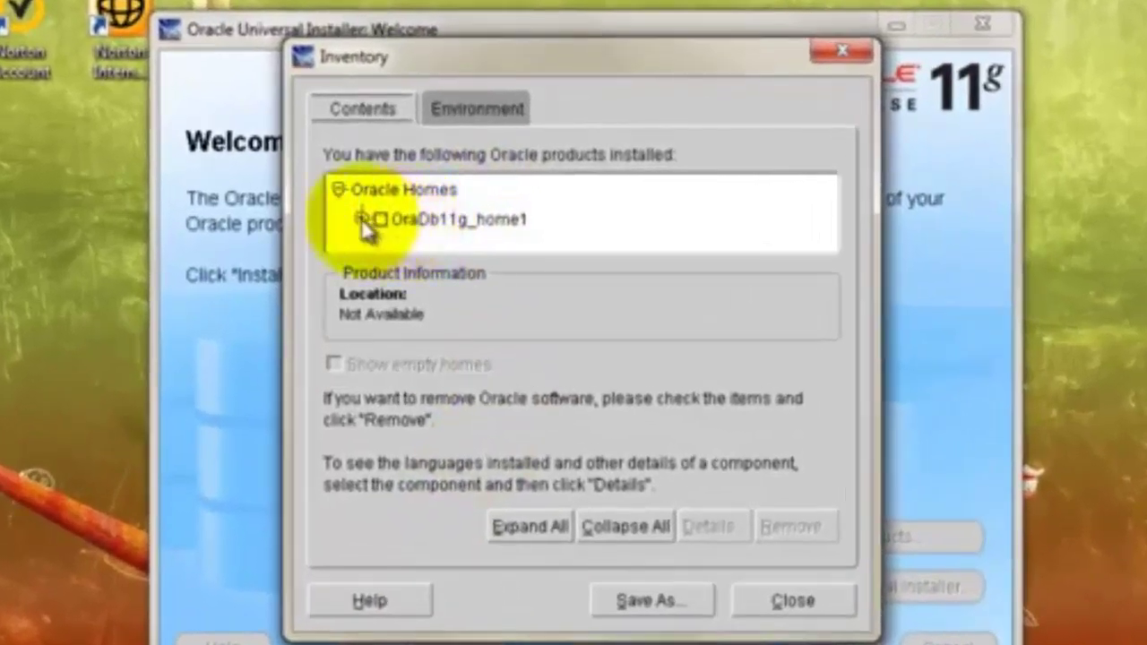
pyautogui.click(362, 221)
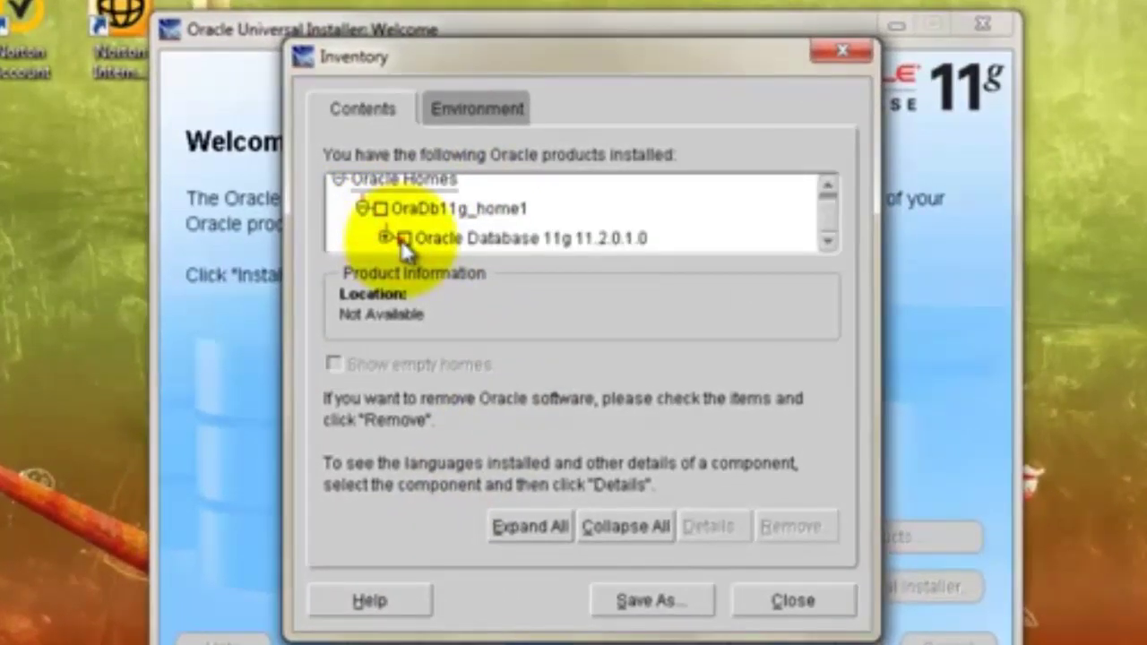
pyautogui.click(402, 238)
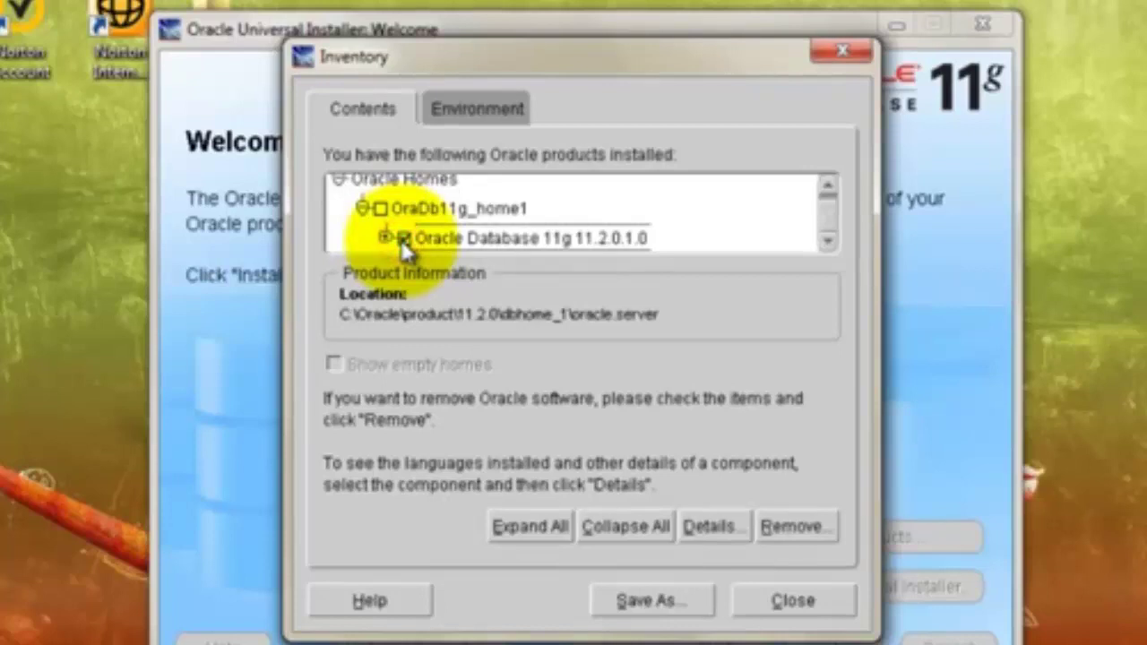
pyautogui.click(792, 528)
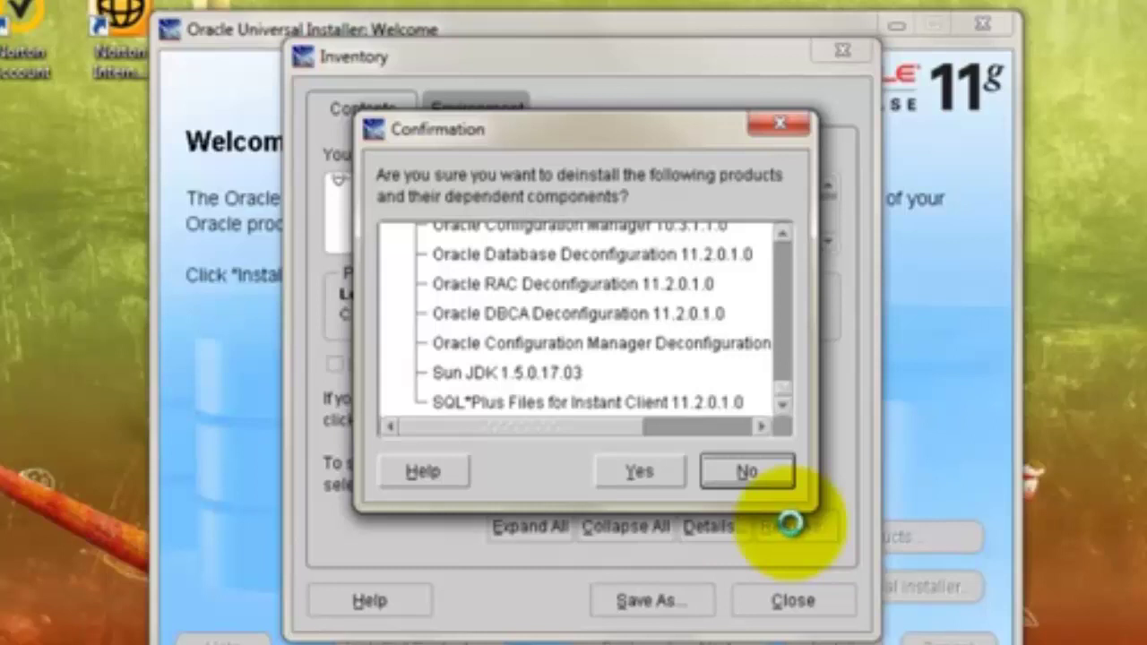
pyautogui.click(635, 471)
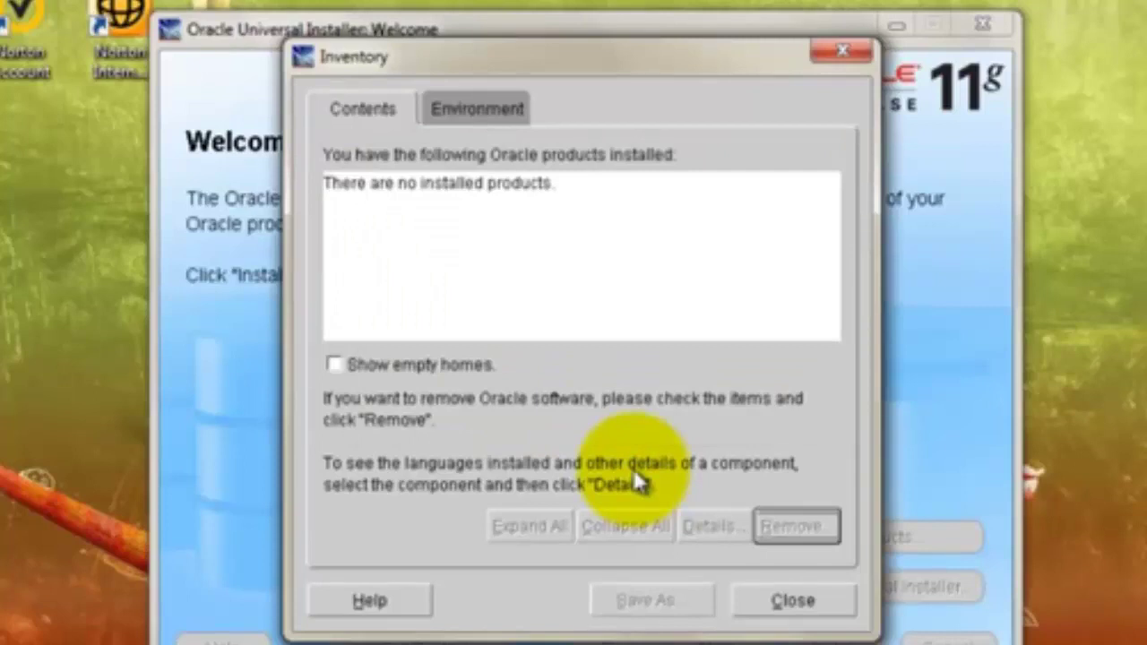
# - Show the empty homes in the inventory and remove the OraDb11g_home1 home
pyautogui.click(364, 366)
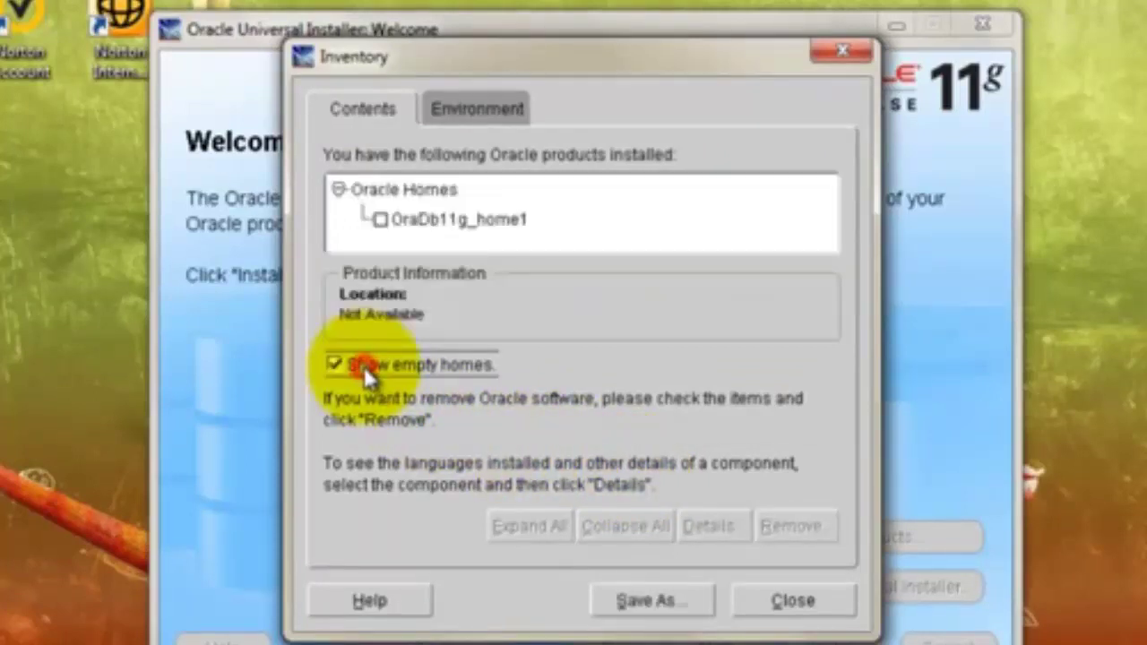
pyautogui.click(380, 221)
pyautogui.click(794, 532)
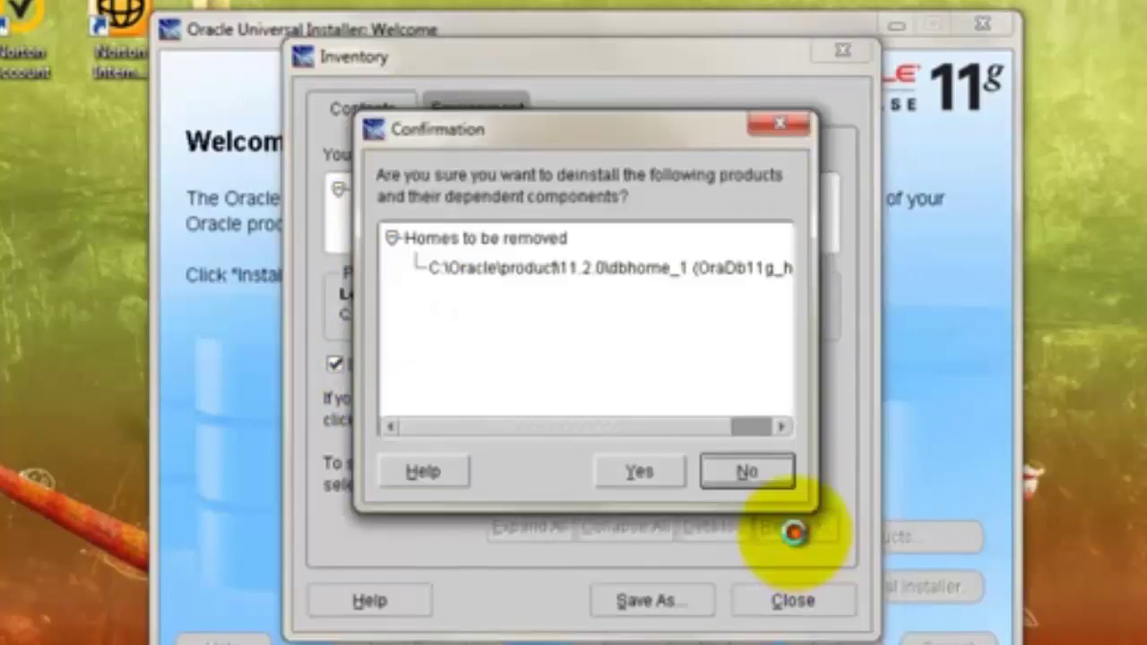
pyautogui.click(660, 475)
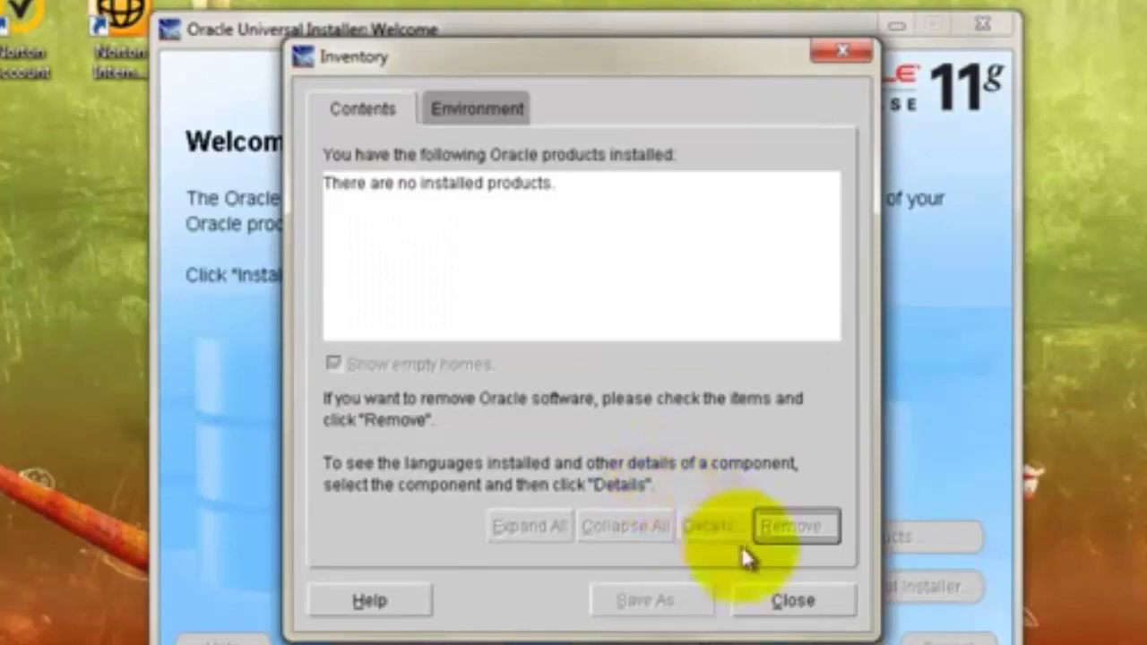
# - Close the product inventory and exit Oracle Universal Installer, confirming the exit
pyautogui.click(794, 600)
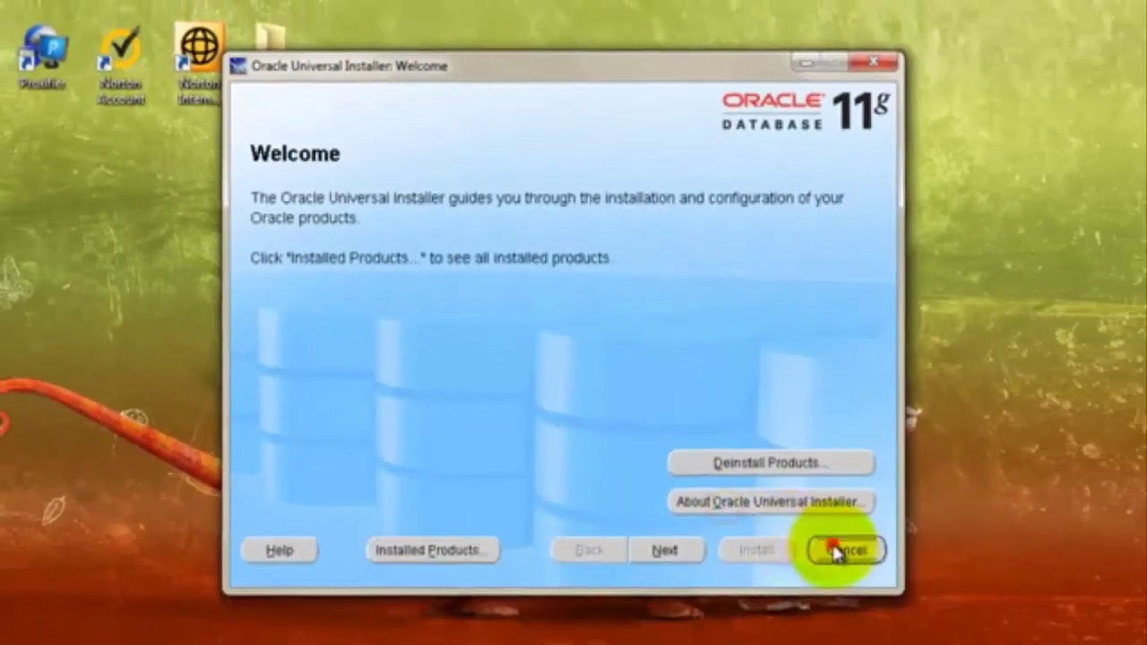
pyautogui.click(883, 600)
pyautogui.click(578, 389)
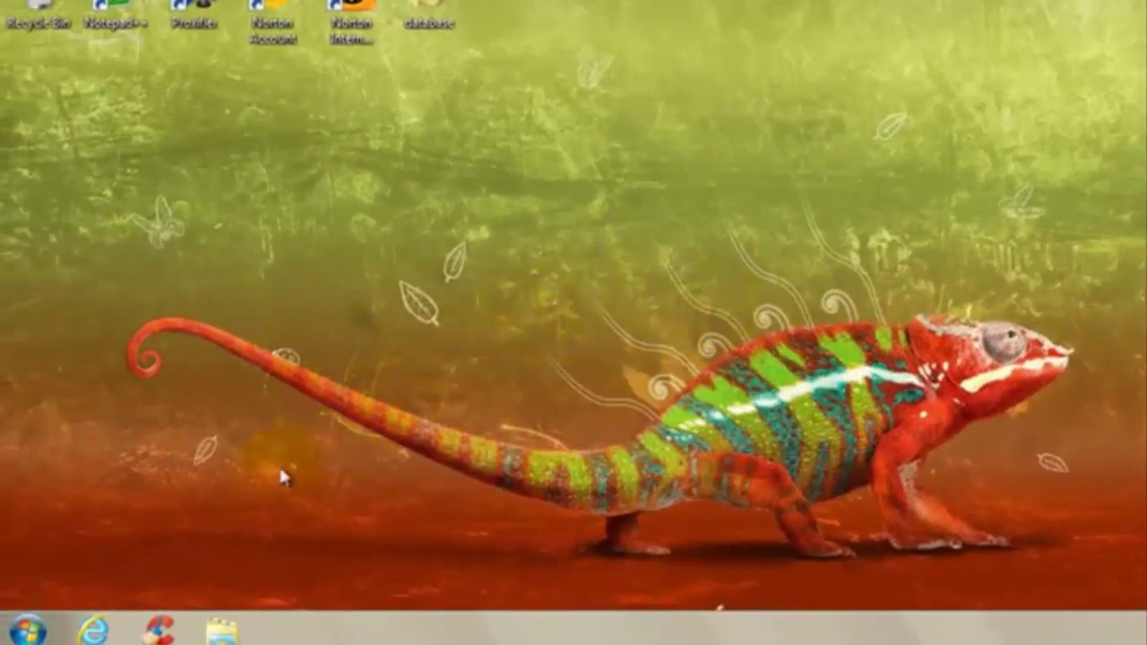
# - Launch the Windows Registry Editor by running regedit
pyautogui.click(27, 630)
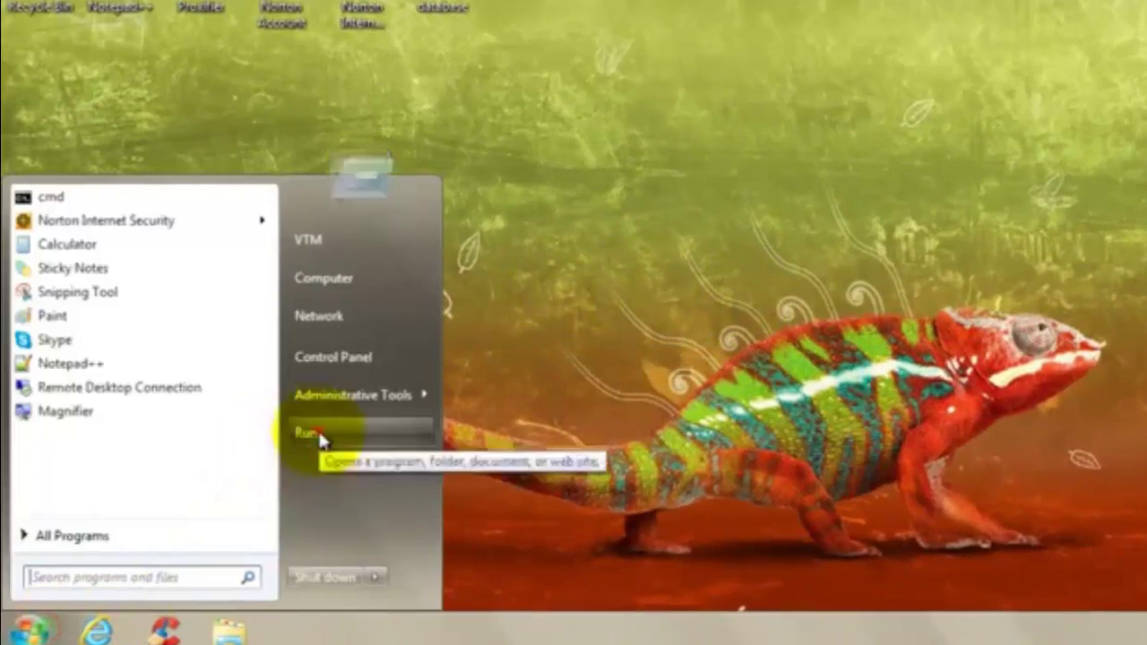
pyautogui.click(310, 440)
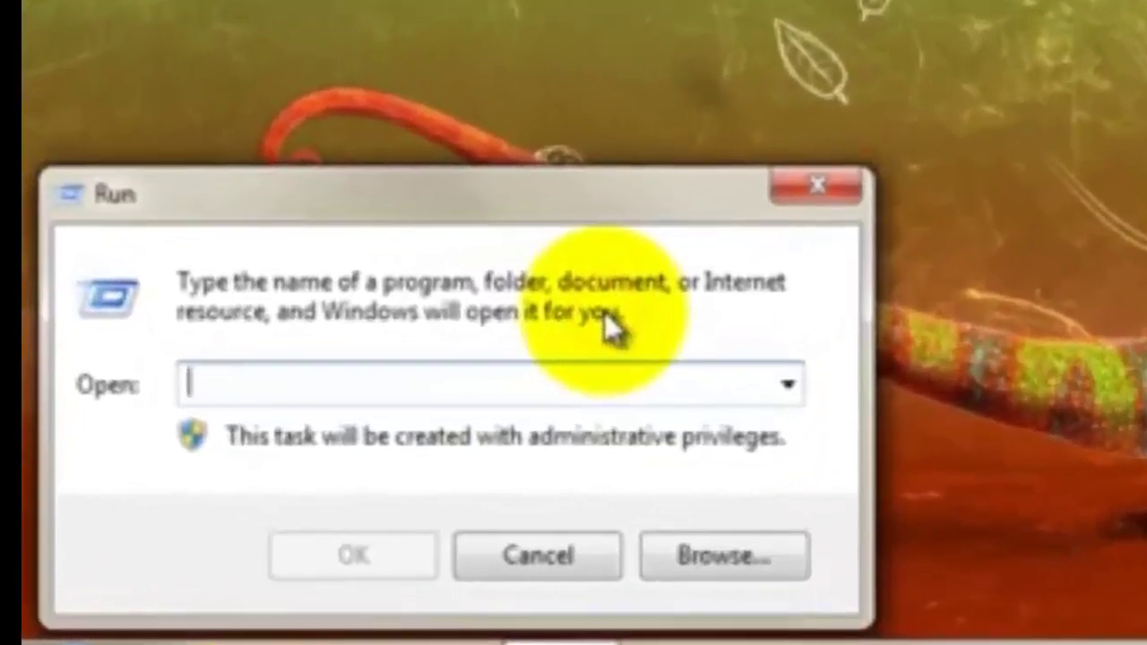
pyautogui.write('regedit')
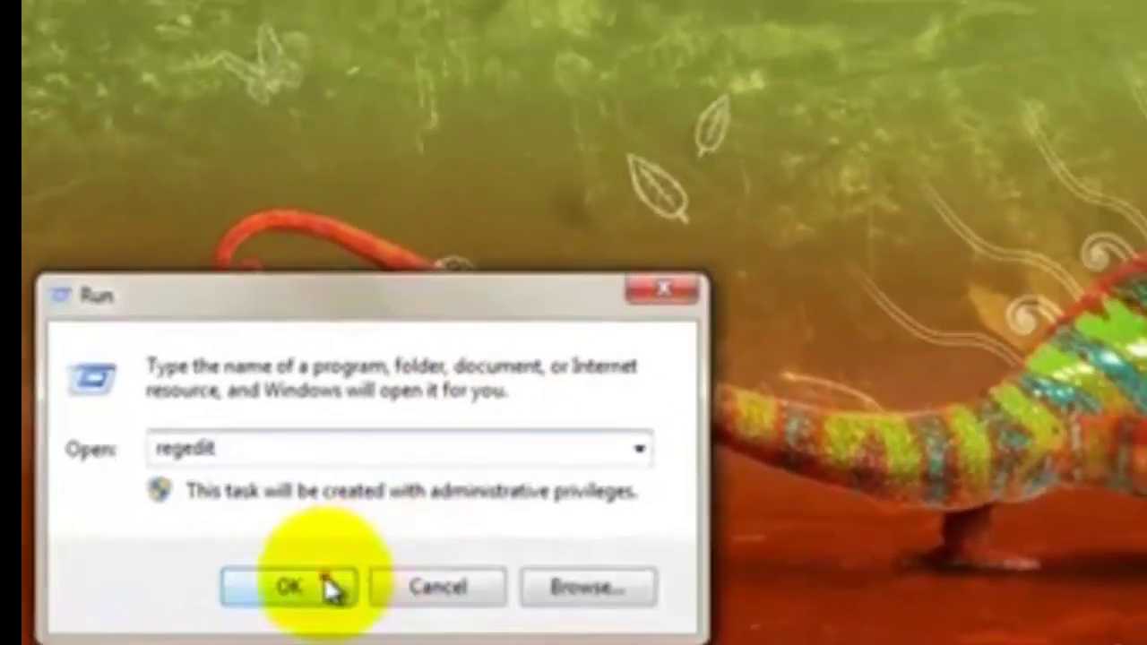
pyautogui.click(353, 556)
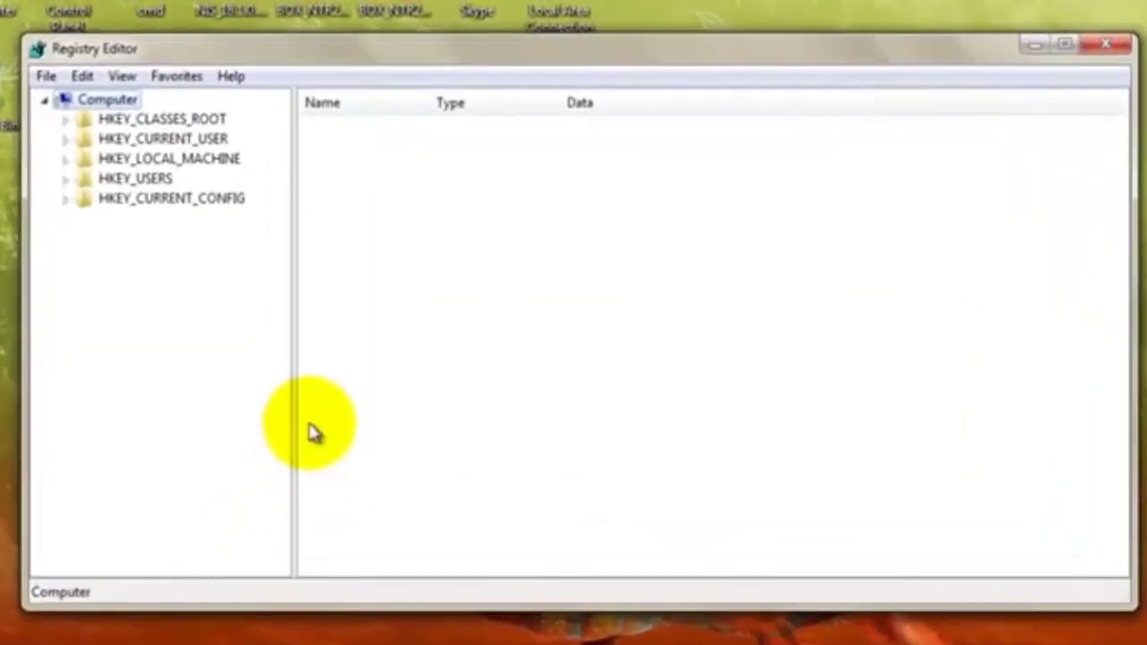
# - Widen the key tree and delete the ORACLE key under HKEY_LOCAL_MACHINE\SOFTWARE, confirming the deletion
pyautogui.moveTo(295, 401); pyautogui.dragTo(435, 385)
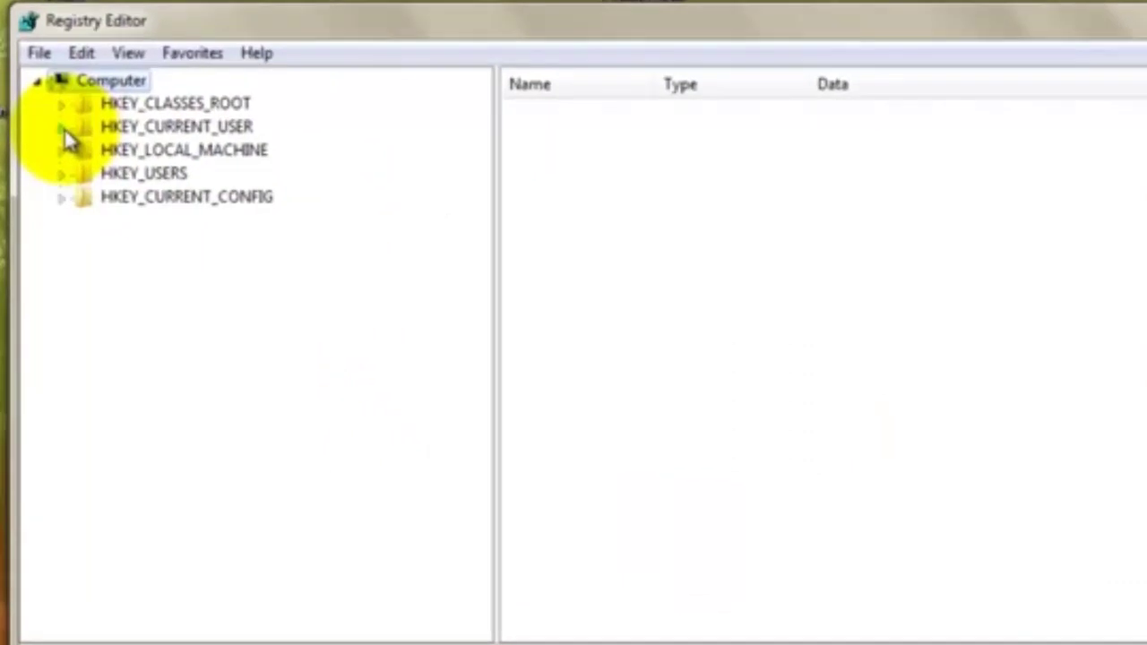
pyautogui.click(63, 150)
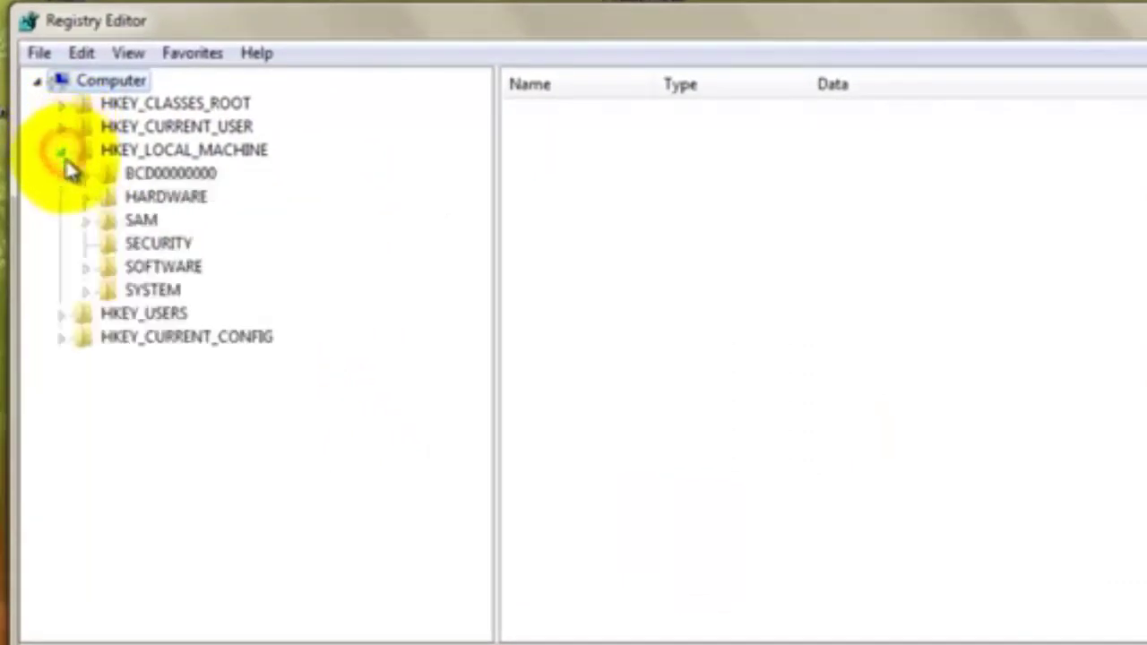
pyautogui.click(84, 271)
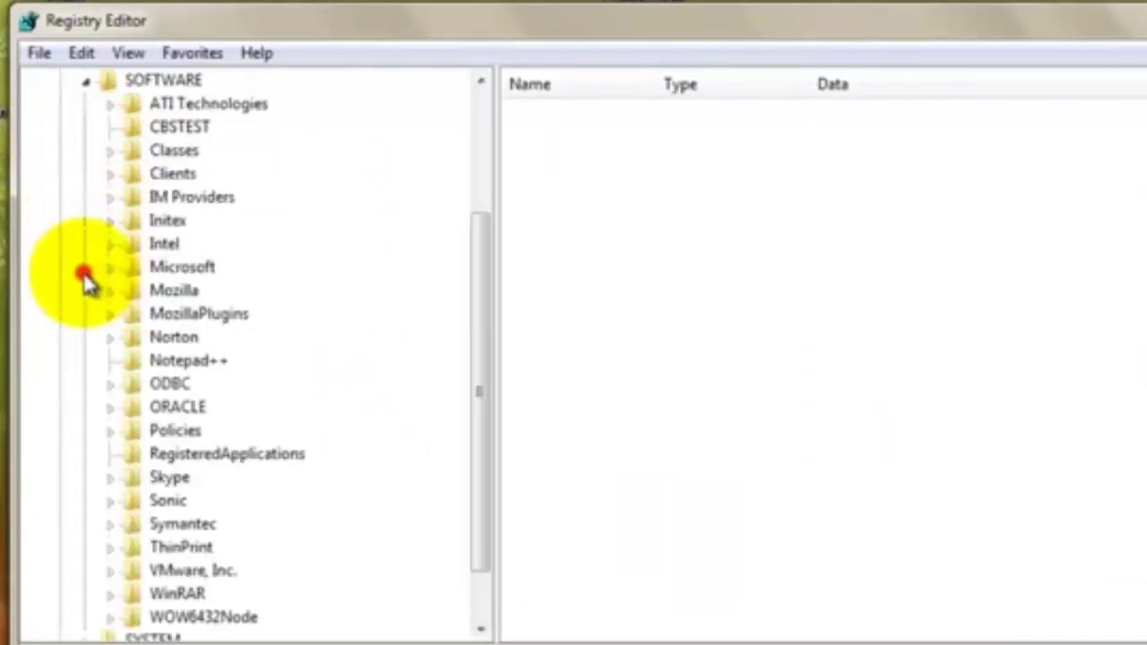
pyautogui.rightClick(172, 405)
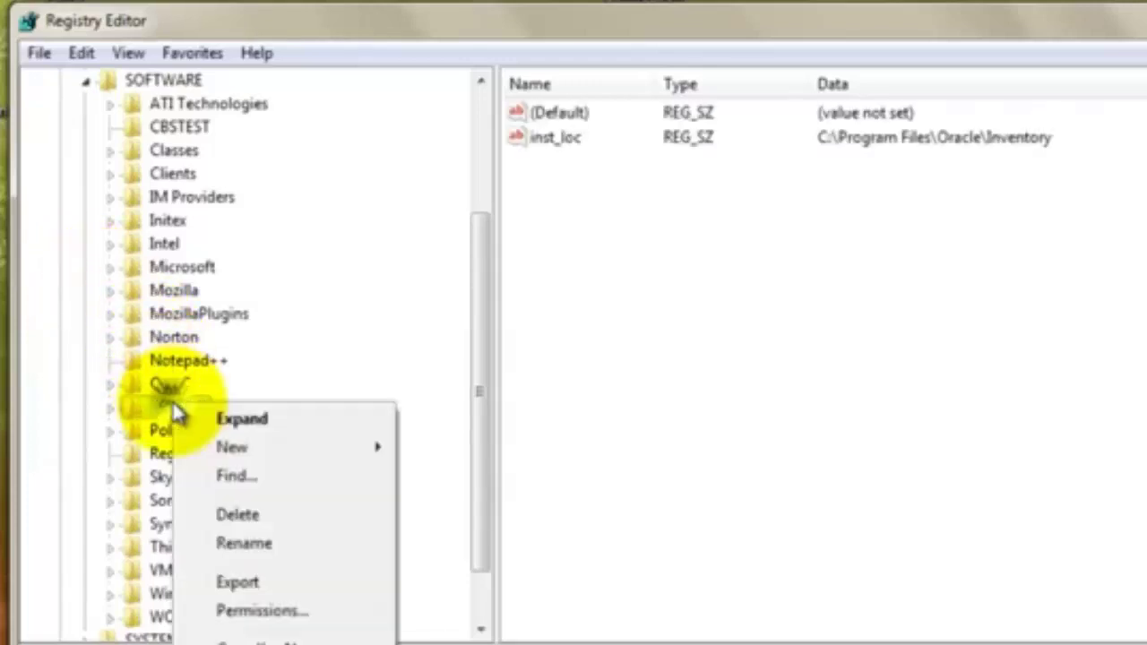
pyautogui.click(235, 517)
pyautogui.click(925, 371)
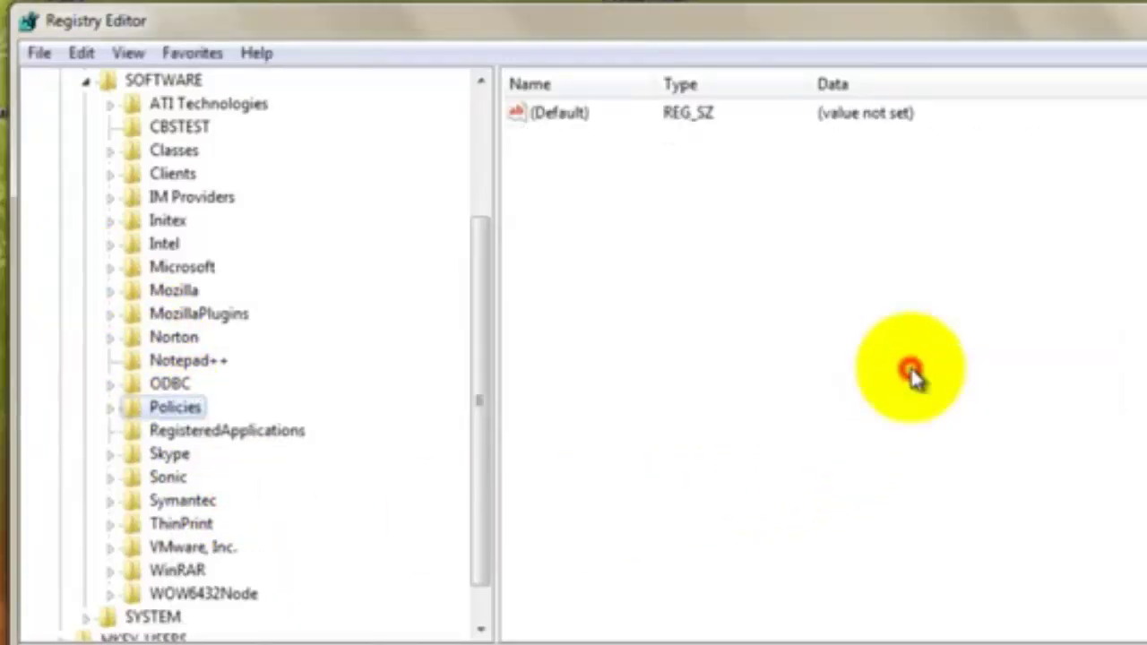
# - Collapse SOFTWARE and delete the Oracle11 key under HKEY_LOCAL_MACHINE\SYSTEM\CurrentControlSet\services
pyautogui.click(91, 83)
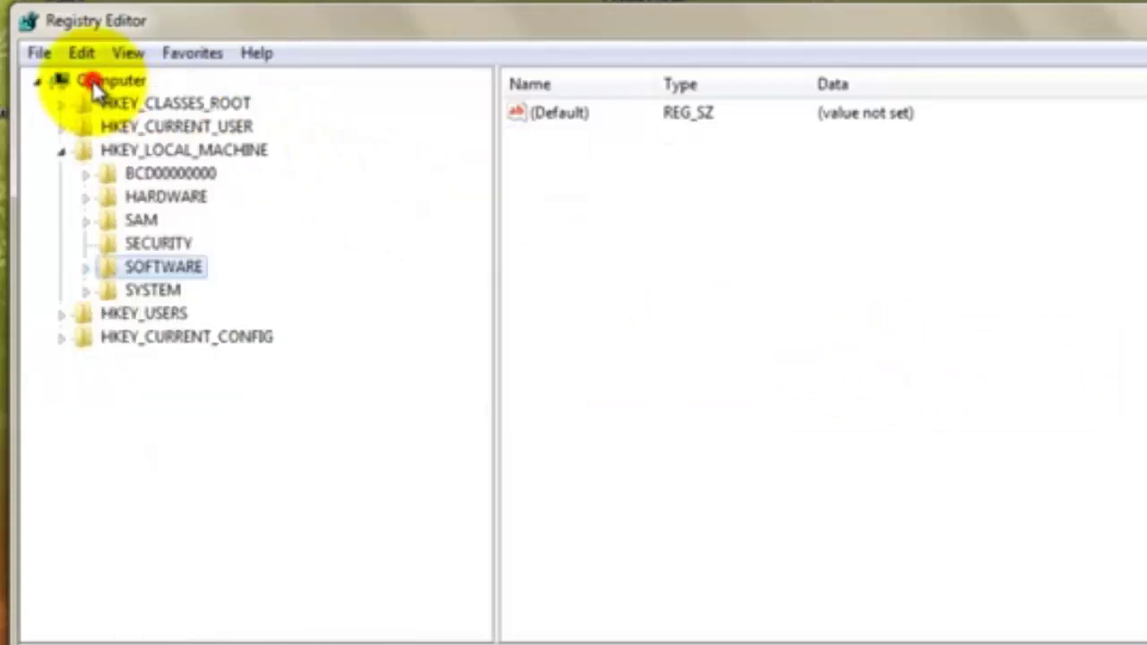
pyautogui.click(87, 291)
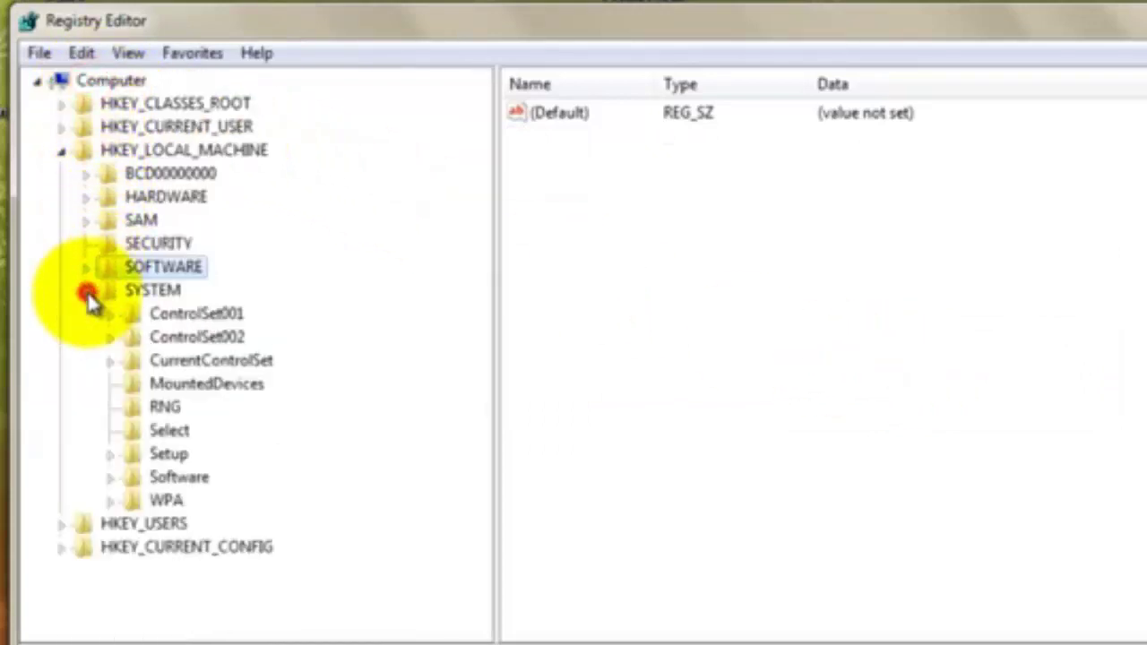
pyautogui.click(111, 361)
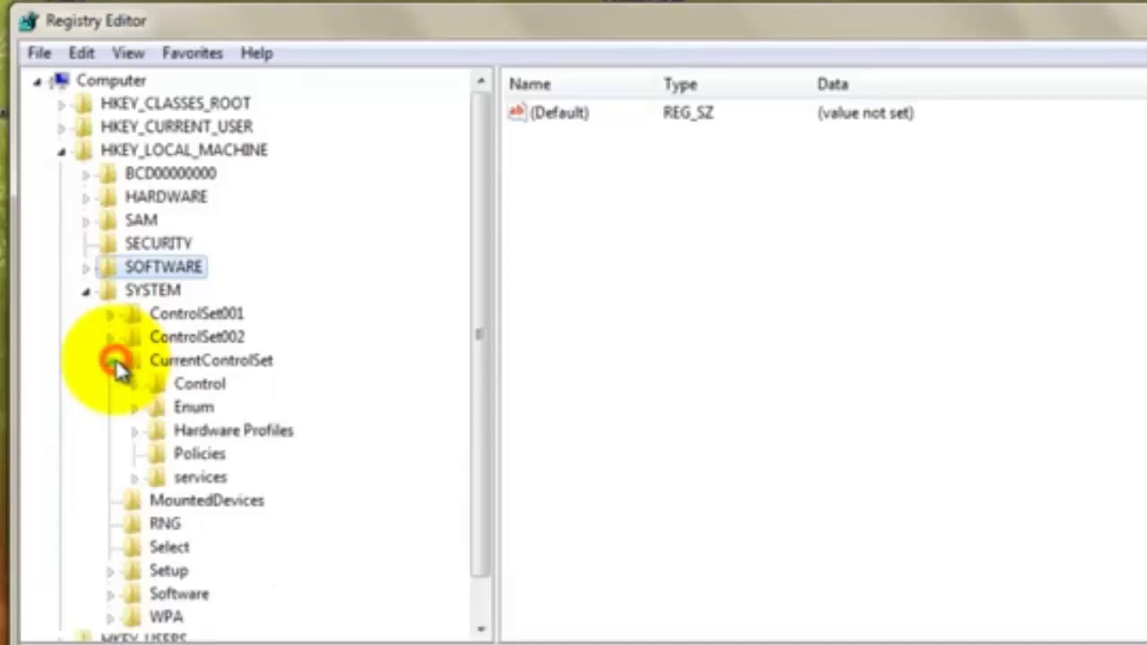
pyautogui.click(135, 475)
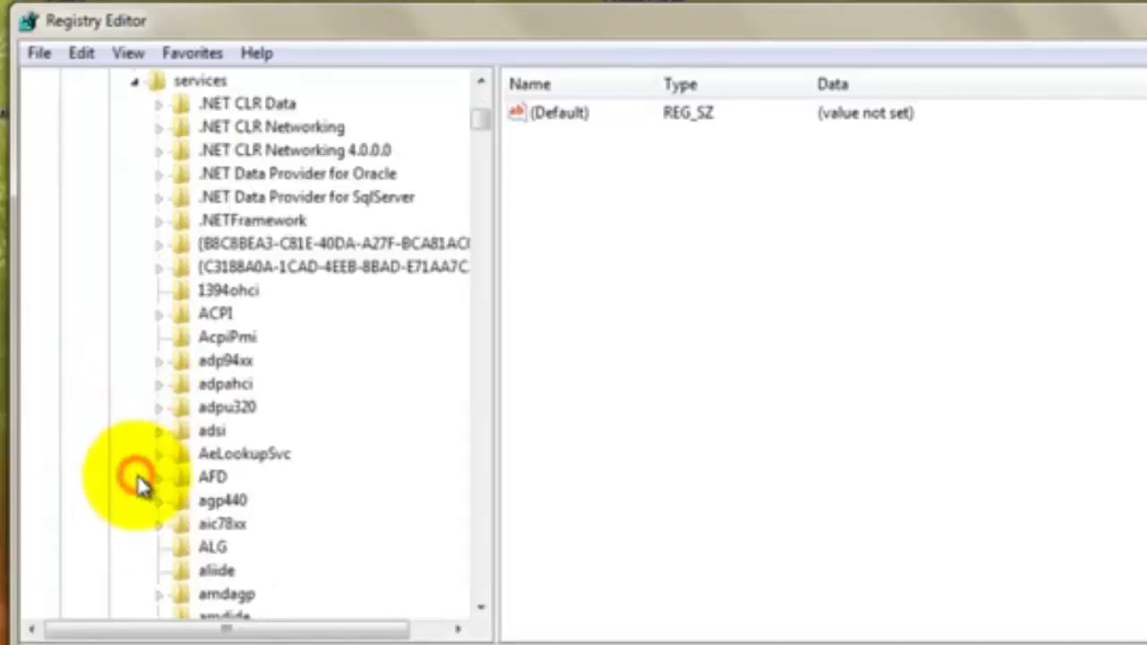
pyautogui.moveTo(484, 122); pyautogui.dragTo(525, 359)
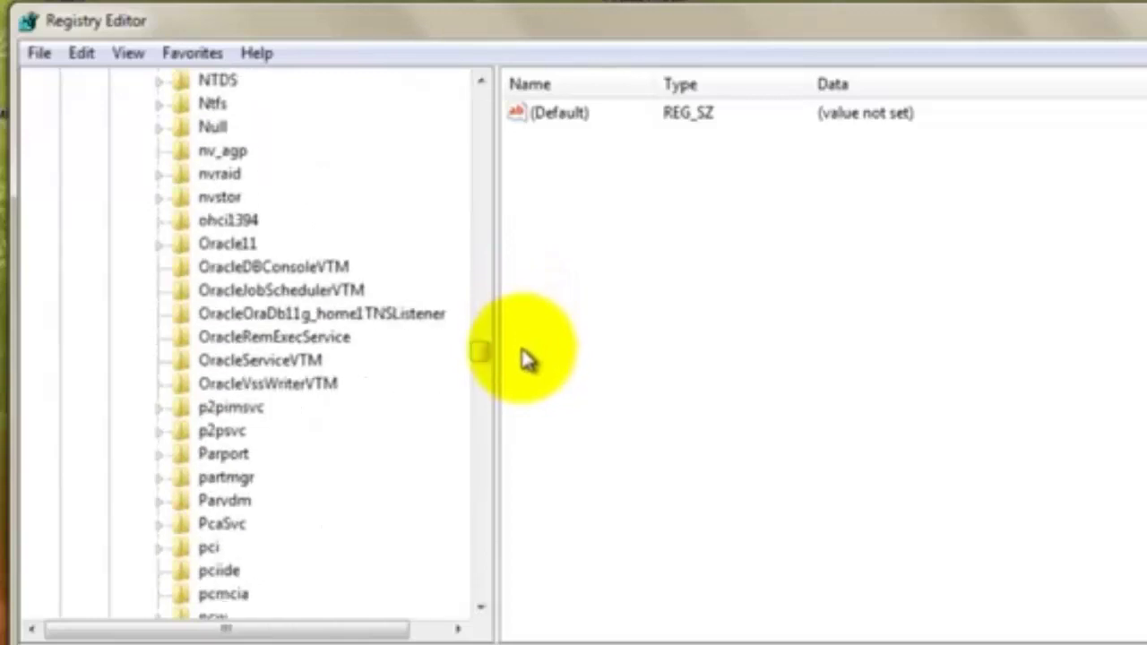
pyautogui.rightClick(247, 242)
pyautogui.click(336, 352)
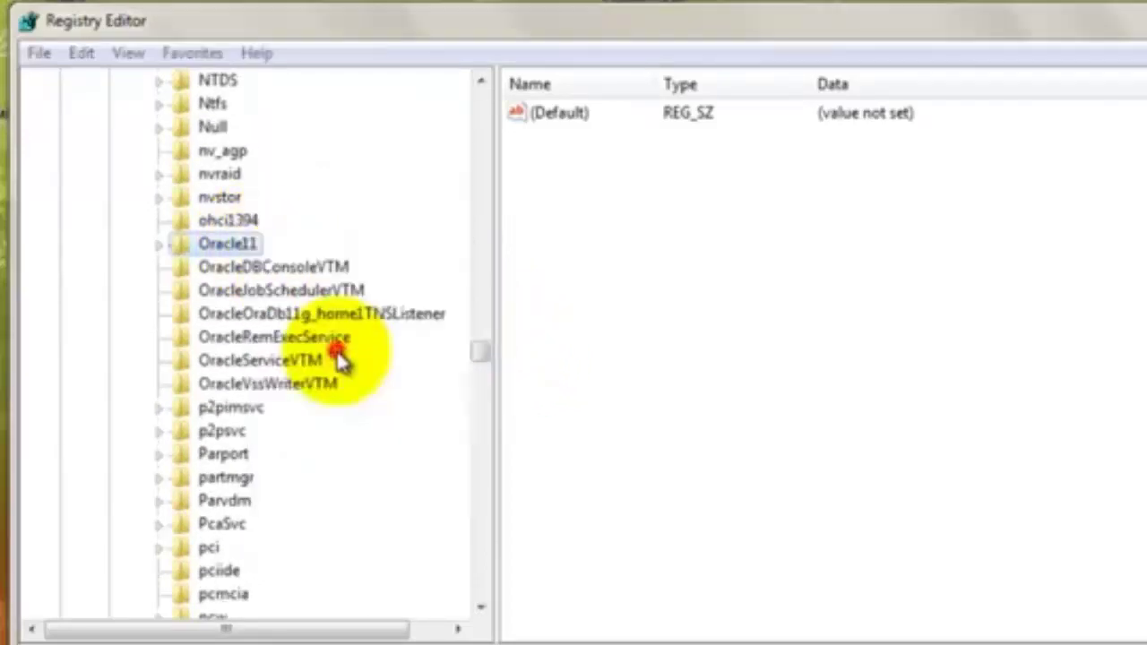
pyautogui.click(929, 371)
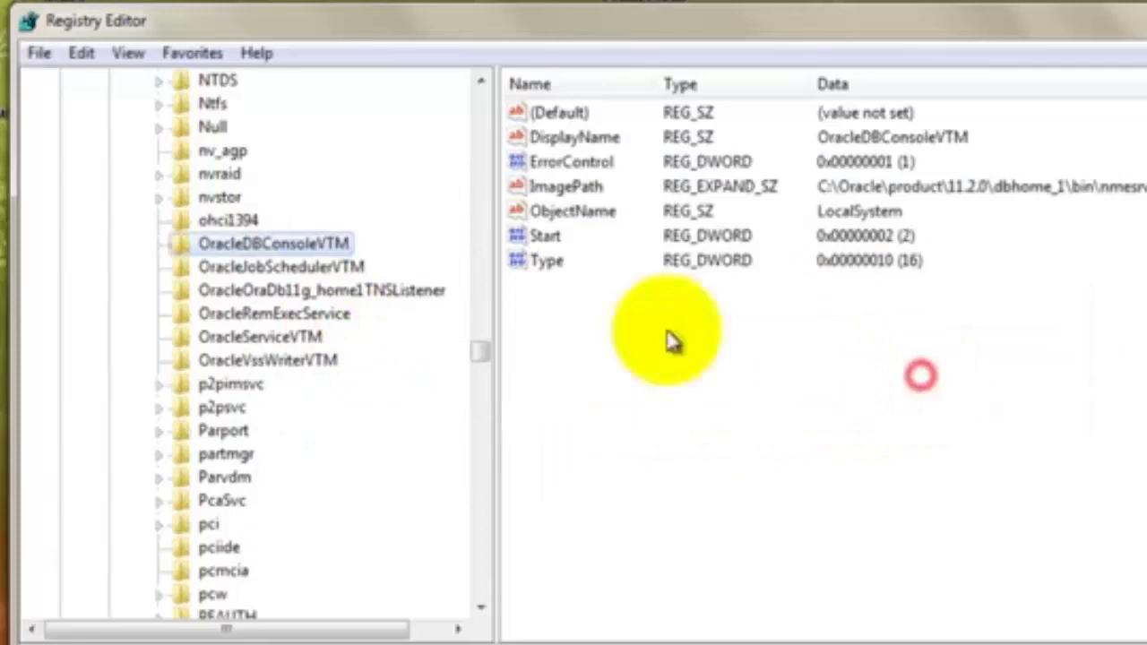
# - Delete the OracleDBConsoleVTM and OracleJobSchedulerVTM keys from the services branch, confirming each deletion
pyautogui.rightClick(233, 242)
pyautogui.click(301, 357)
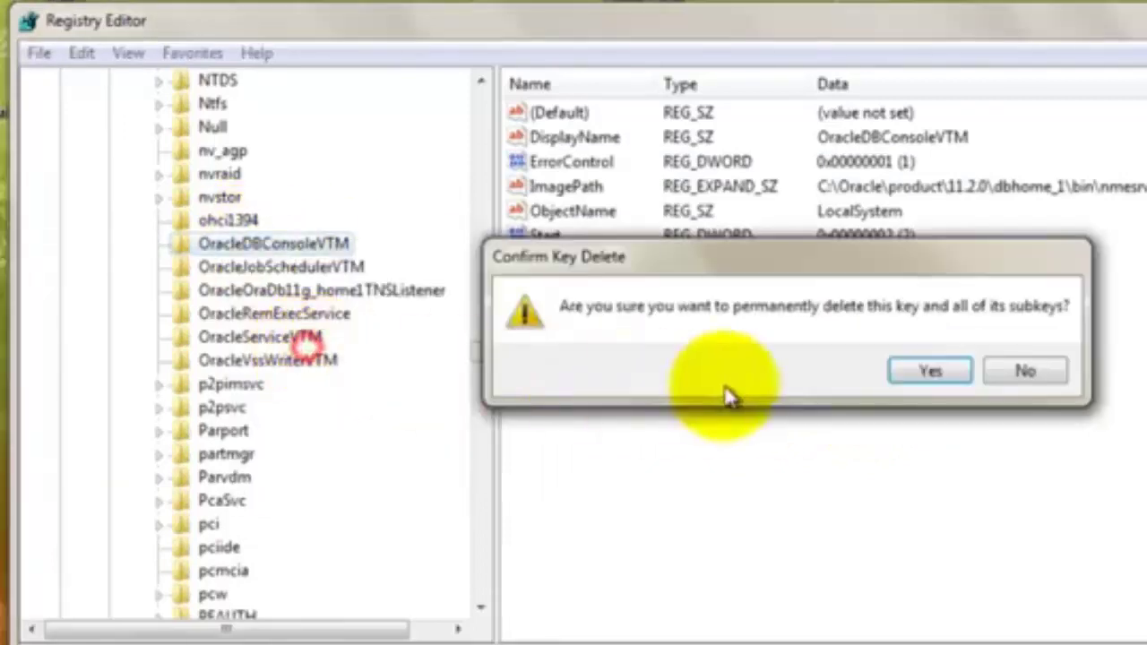
pyautogui.click(910, 372)
pyautogui.rightClick(229, 247)
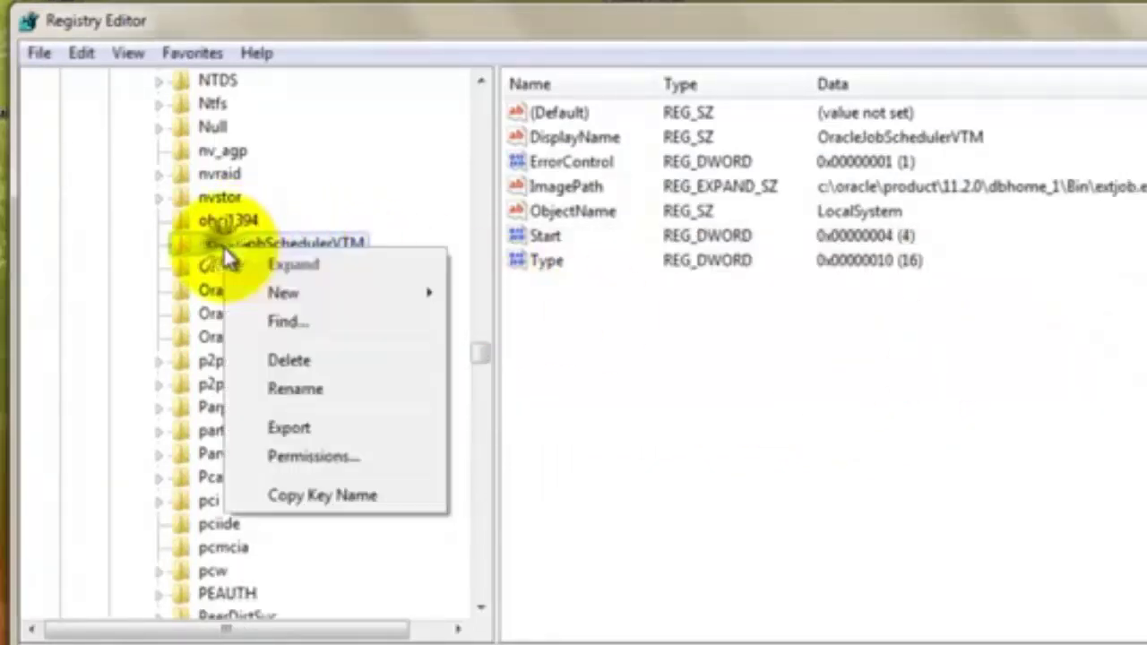
pyautogui.click(305, 361)
pyautogui.click(927, 371)
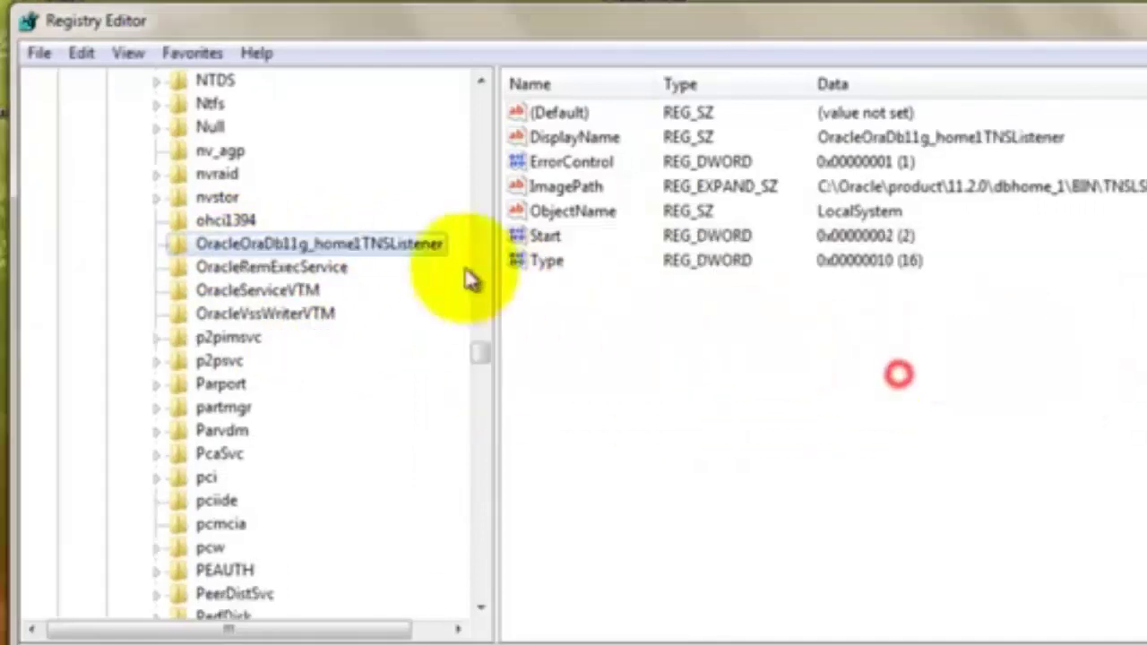
# - Delete the OracleOraDb11g_home1TNSListener and OracleRemExecService keys from the services branch, confirming each deletion
pyautogui.rightClick(326, 255)
pyautogui.click(409, 353)
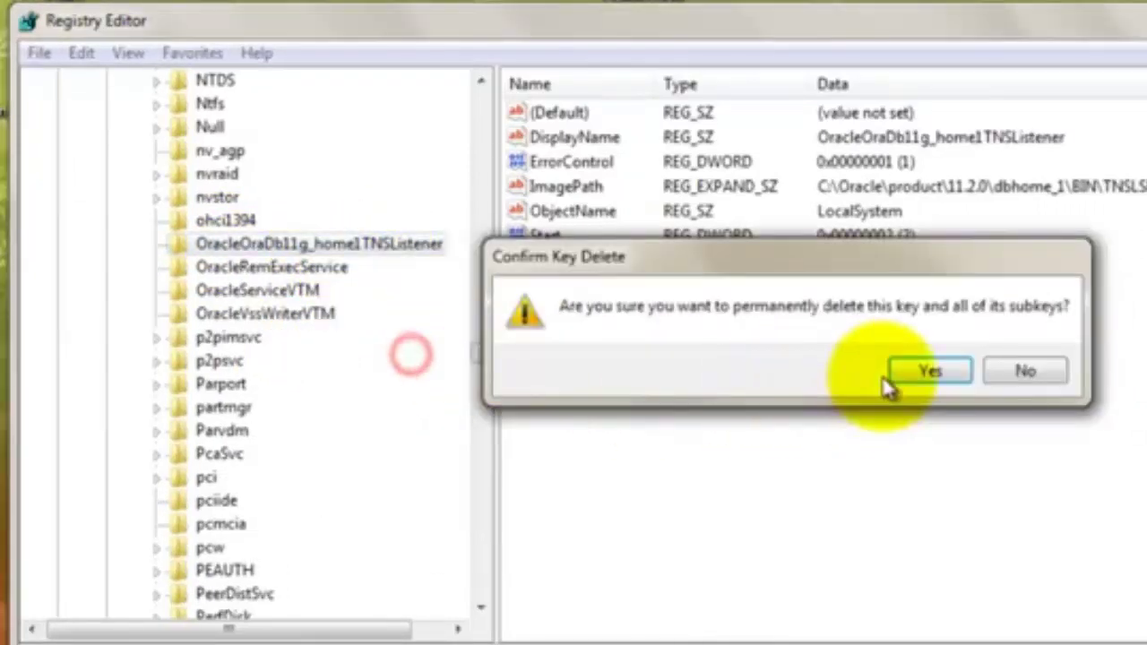
pyautogui.click(895, 374)
pyautogui.rightClick(305, 251)
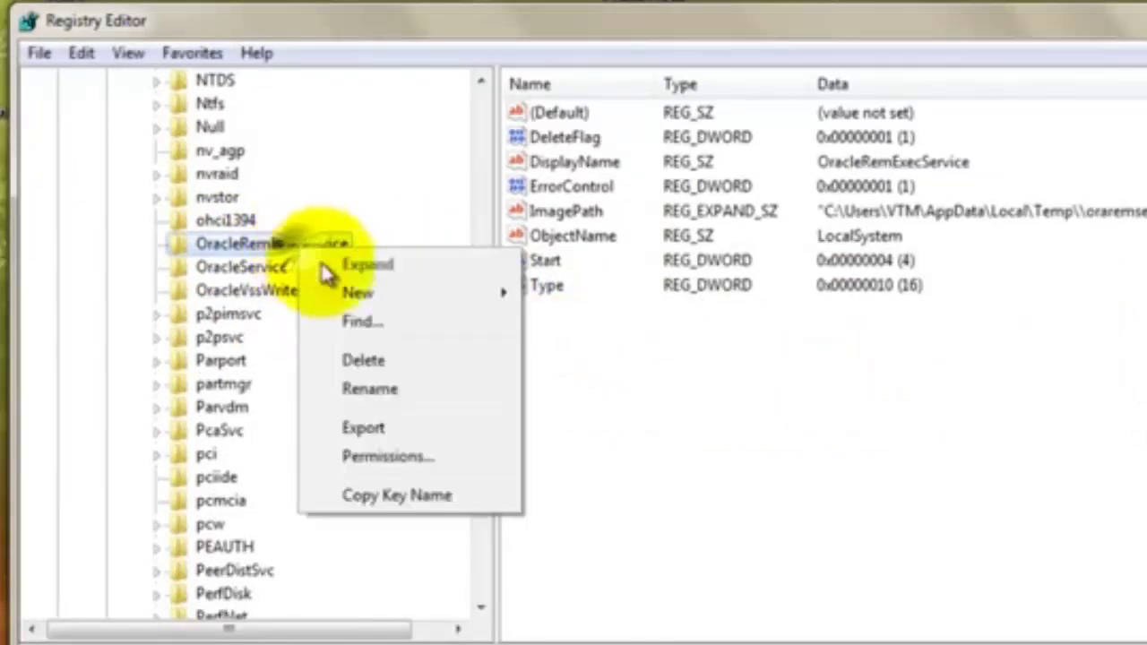
pyautogui.click(361, 352)
pyautogui.click(929, 371)
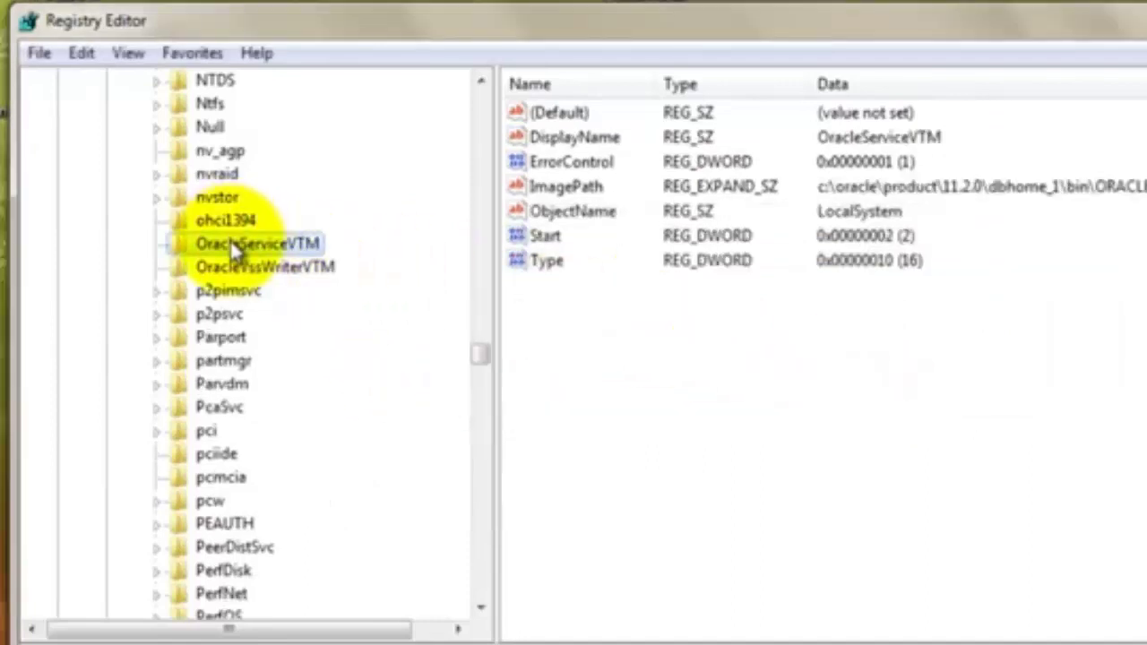
# - Delete the OracleServiceVTM and OracleVssWriterVTM keys from the services branch, confirming each deletion
pyautogui.rightClick(231, 242)
pyautogui.click(296, 352)
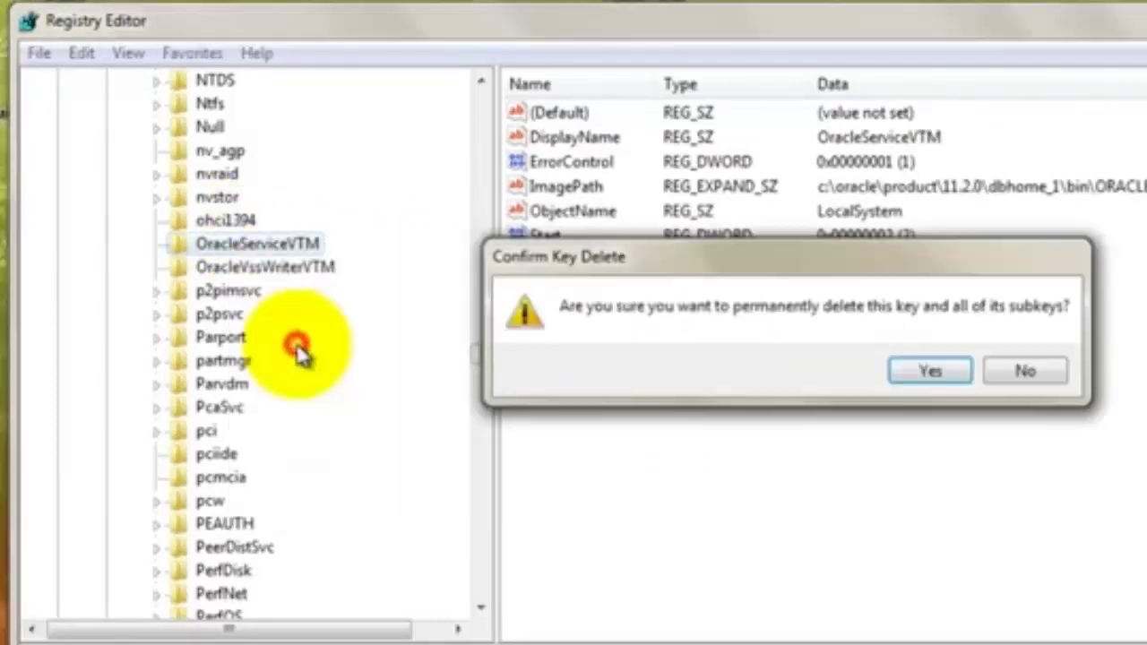
pyautogui.click(899, 375)
pyautogui.rightClick(283, 245)
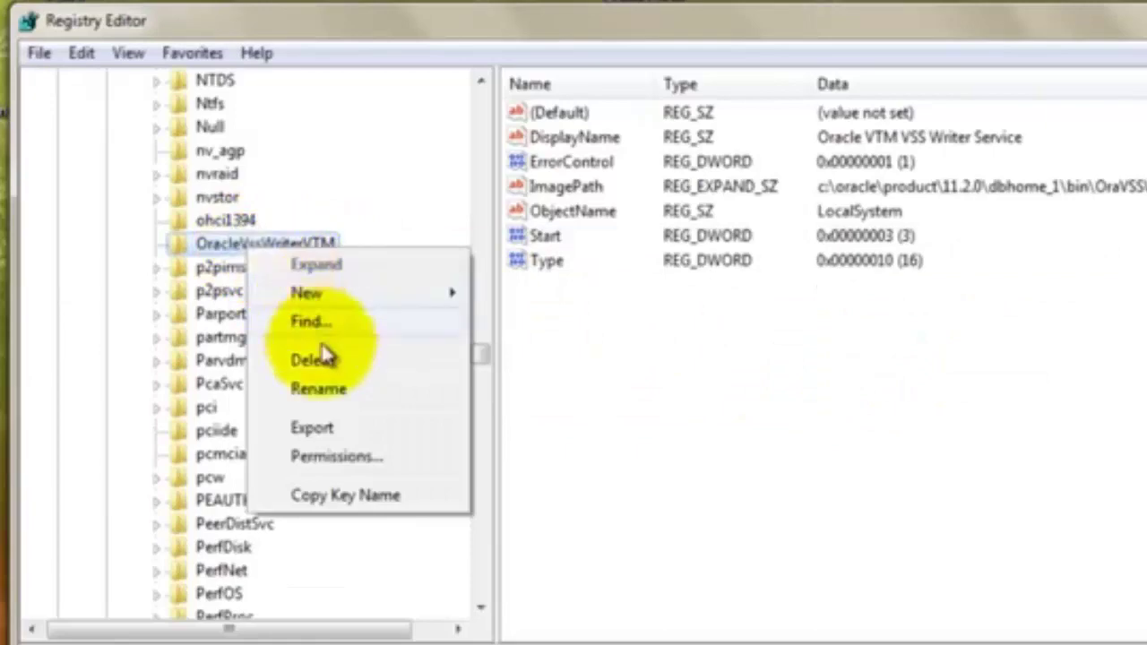
pyautogui.click(325, 359)
pyautogui.click(917, 376)
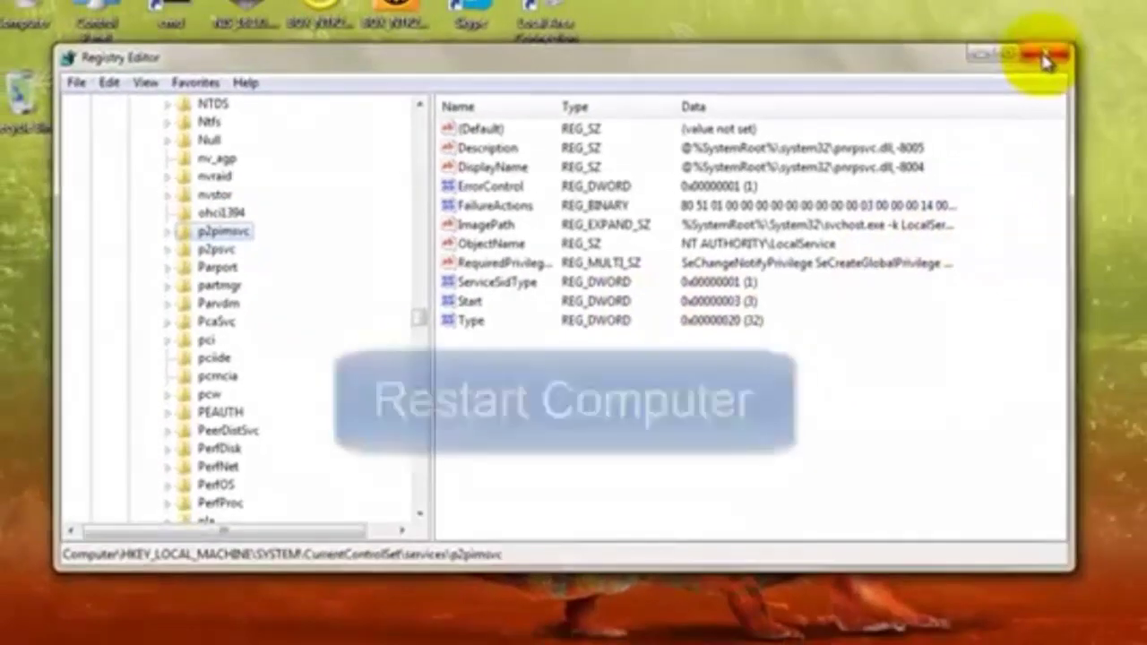
# - Close the Registry Editor and restart the computer
pyautogui.click(1042, 56)
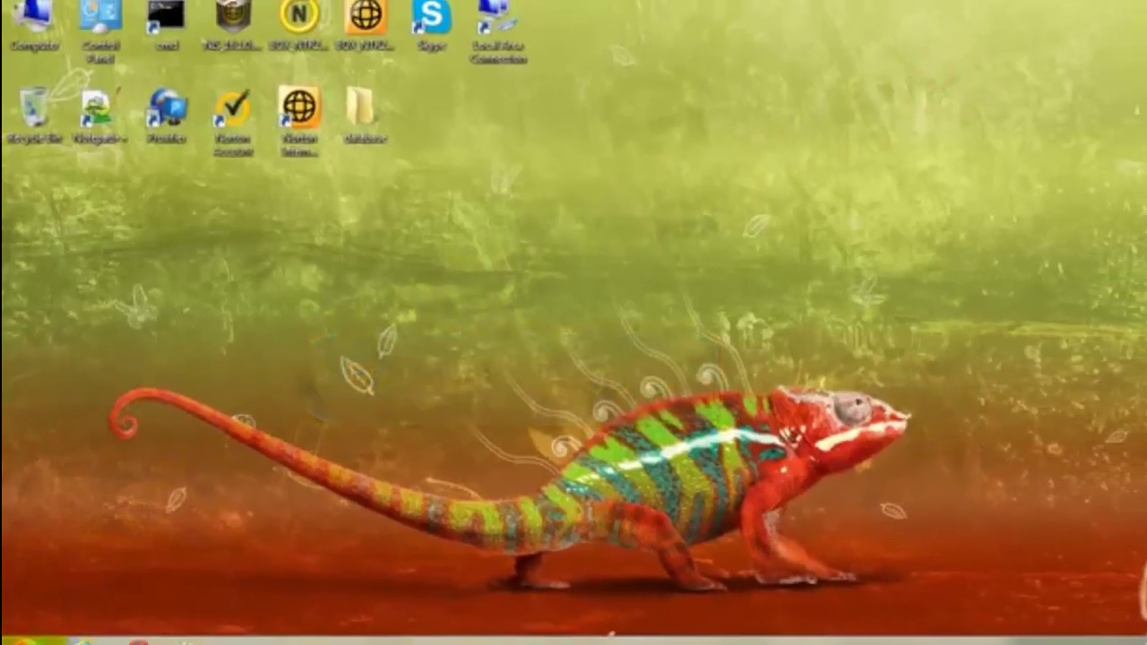
pyautogui.click(31, 627)
pyautogui.click(306, 587)
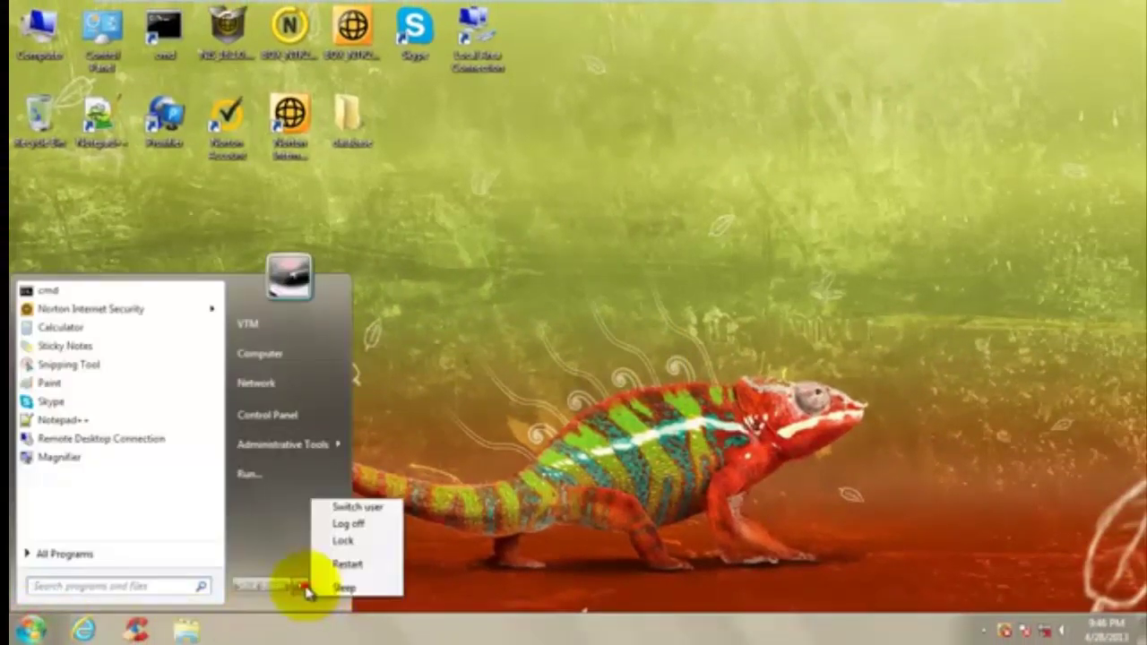
pyautogui.click(369, 565)
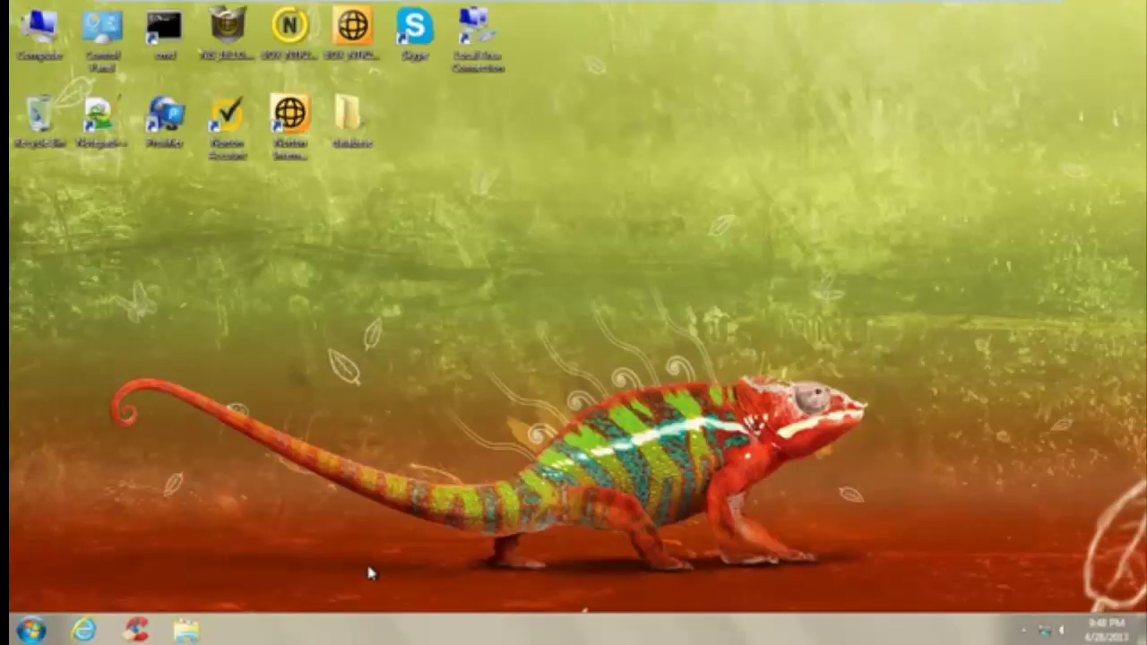
# - Delete the Oracle installation folder from the root of Local Disk (C:), confirming the move to the Recycle Bin
pyautogui.click(87, 81)
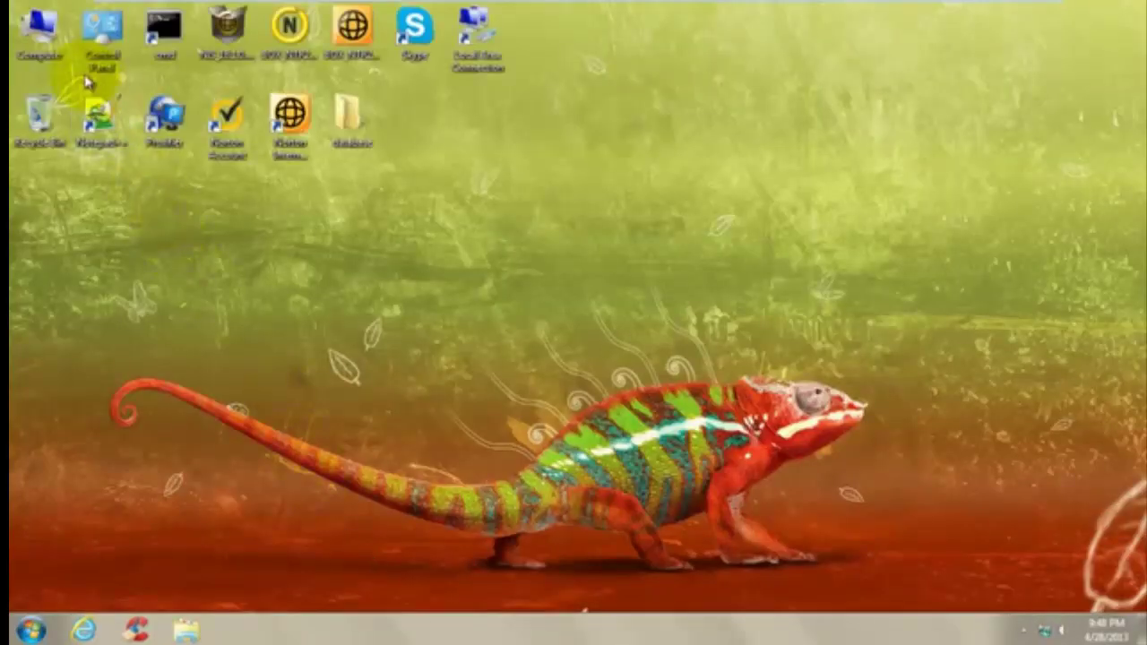
pyautogui.doubleClick(32, 36)
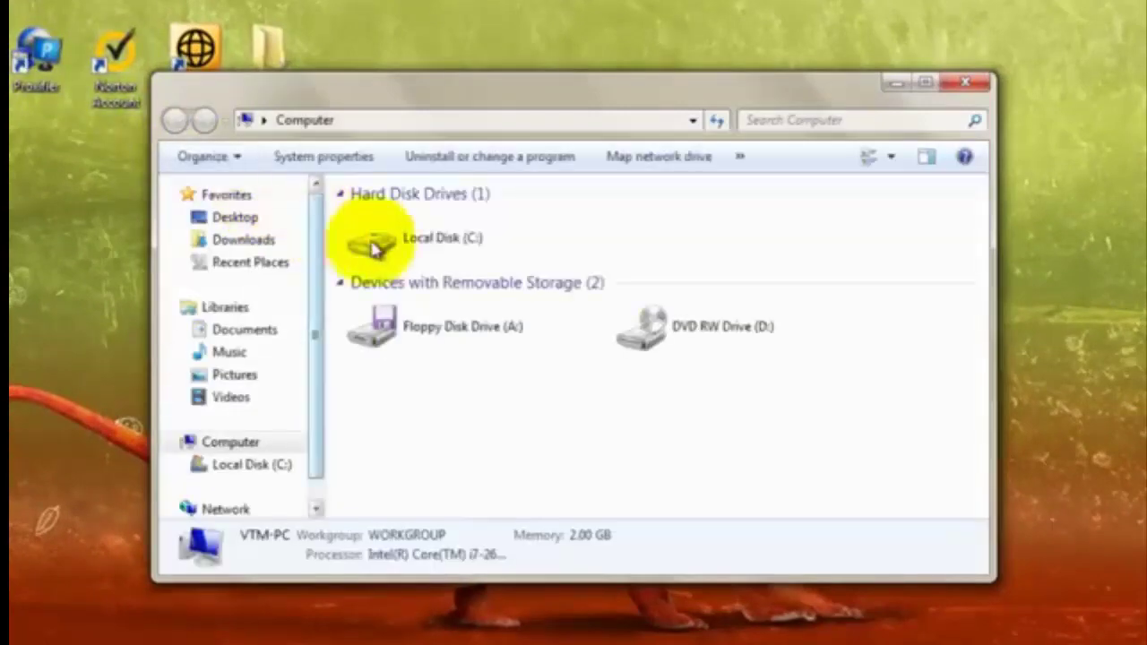
pyautogui.click(443, 247)
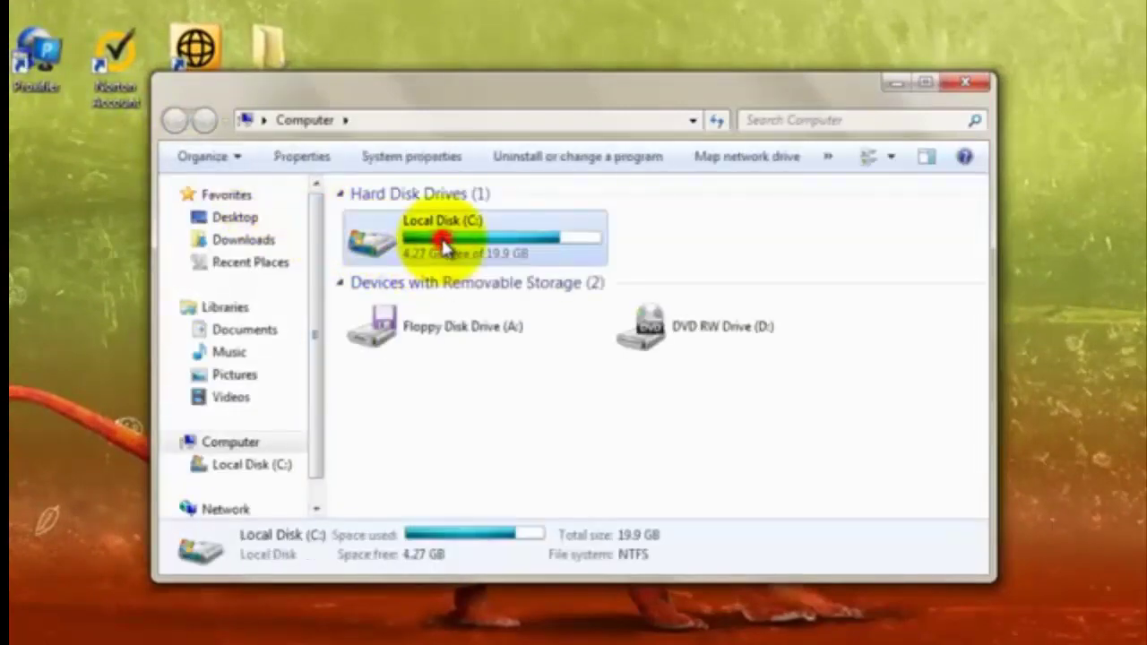
pyautogui.doubleClick(443, 248)
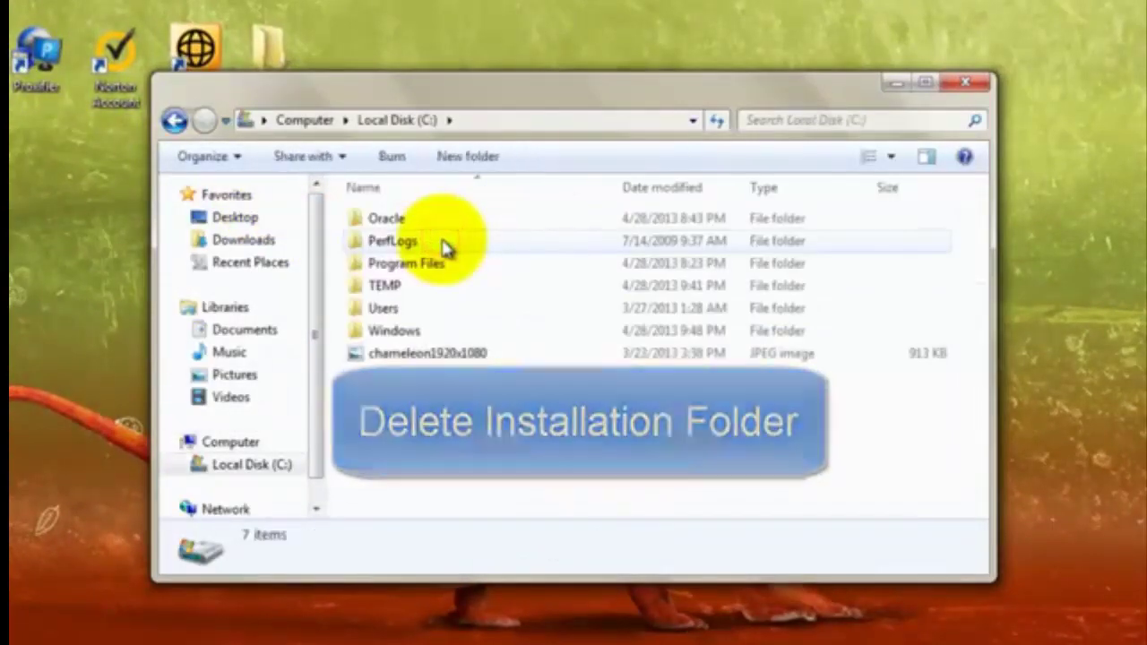
pyautogui.click(413, 220)
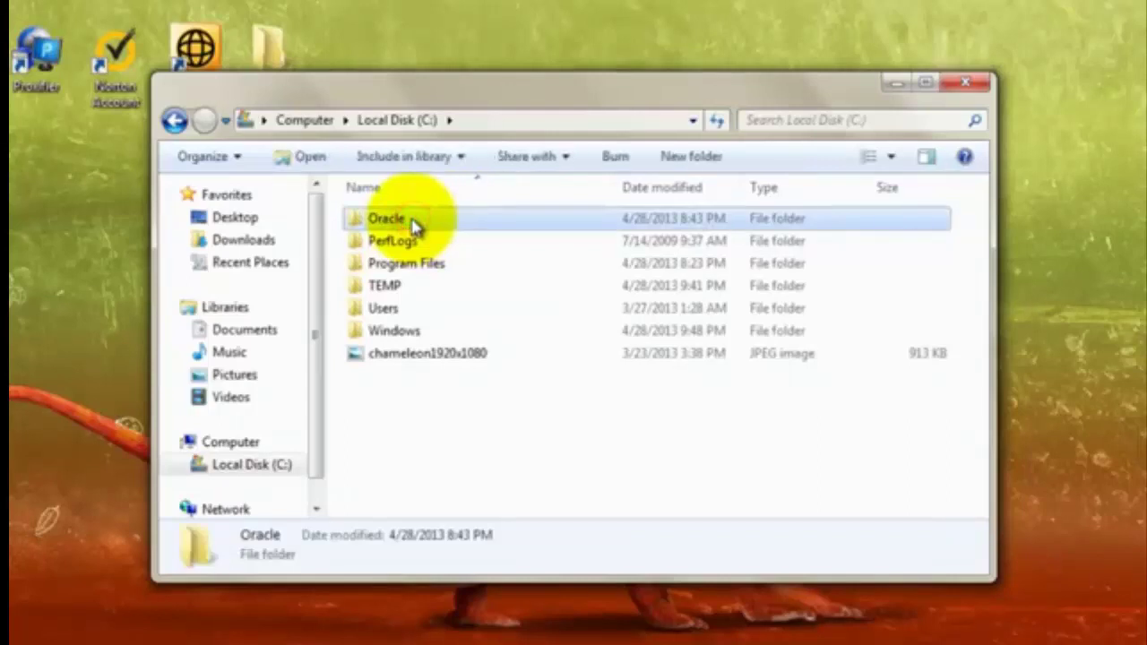
pyautogui.rightClick(413, 224)
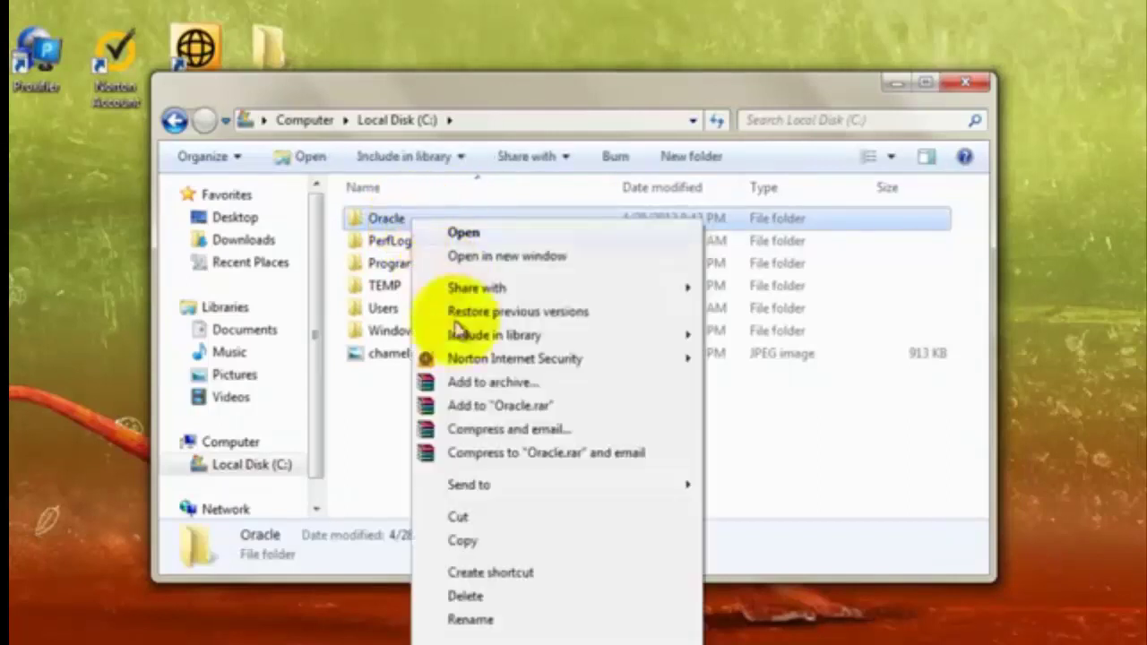
pyautogui.click(485, 597)
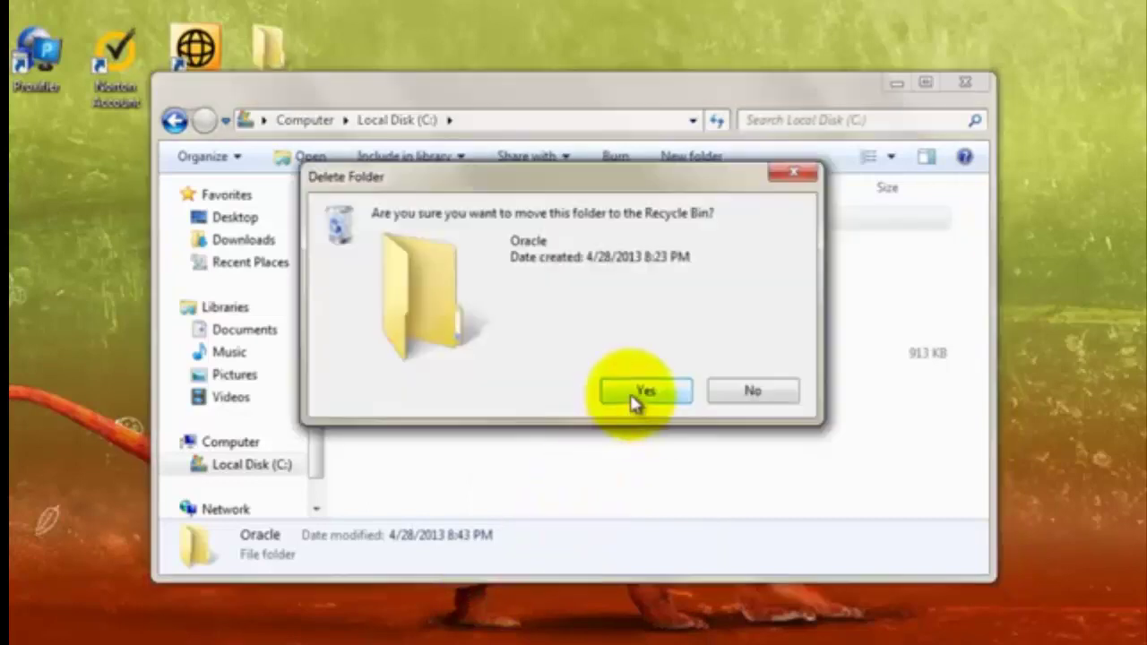
pyautogui.click(632, 395)
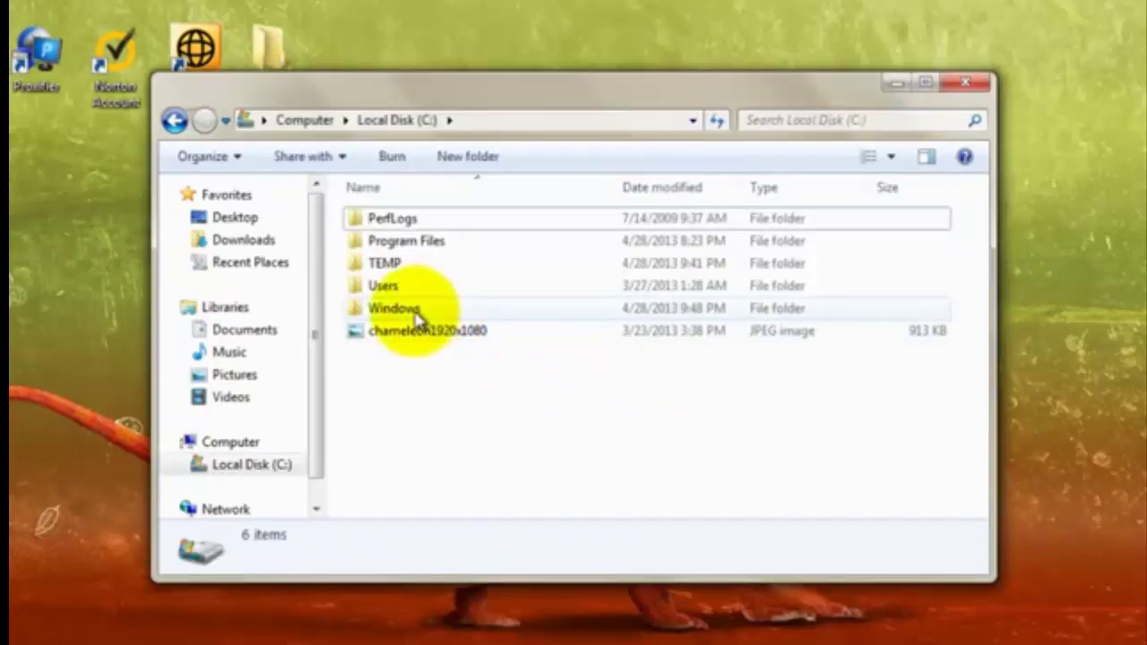
# - Delete the Oracle folder from Program Files on drive C, confirm the deletion and close the file window
pyautogui.doubleClick(437, 244)
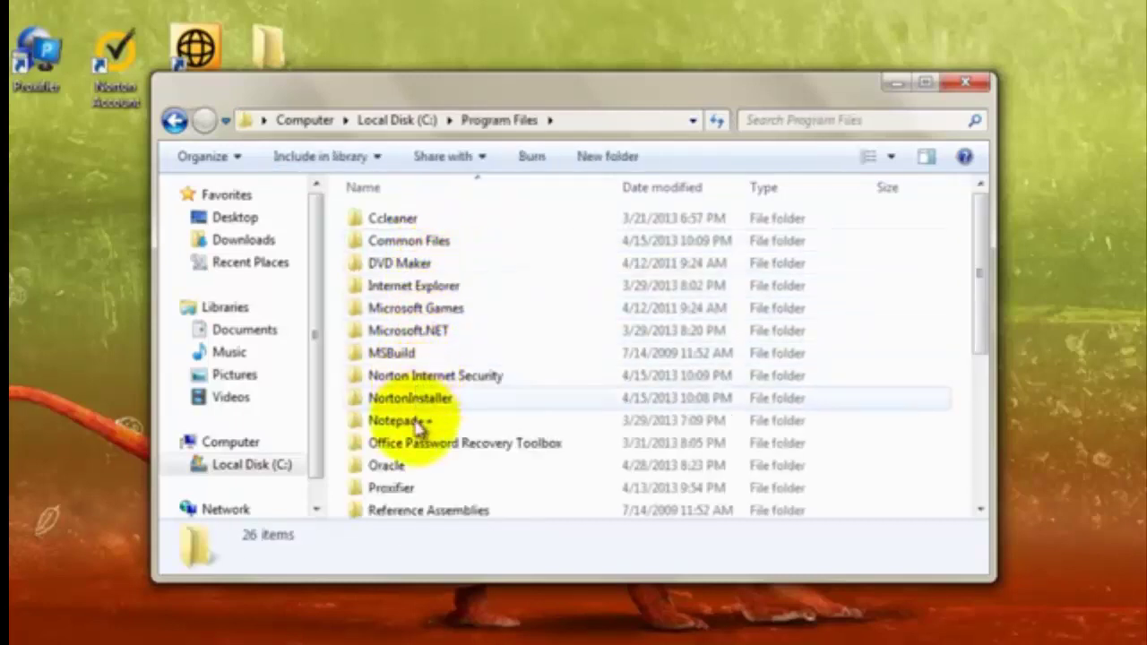
pyautogui.rightClick(392, 475)
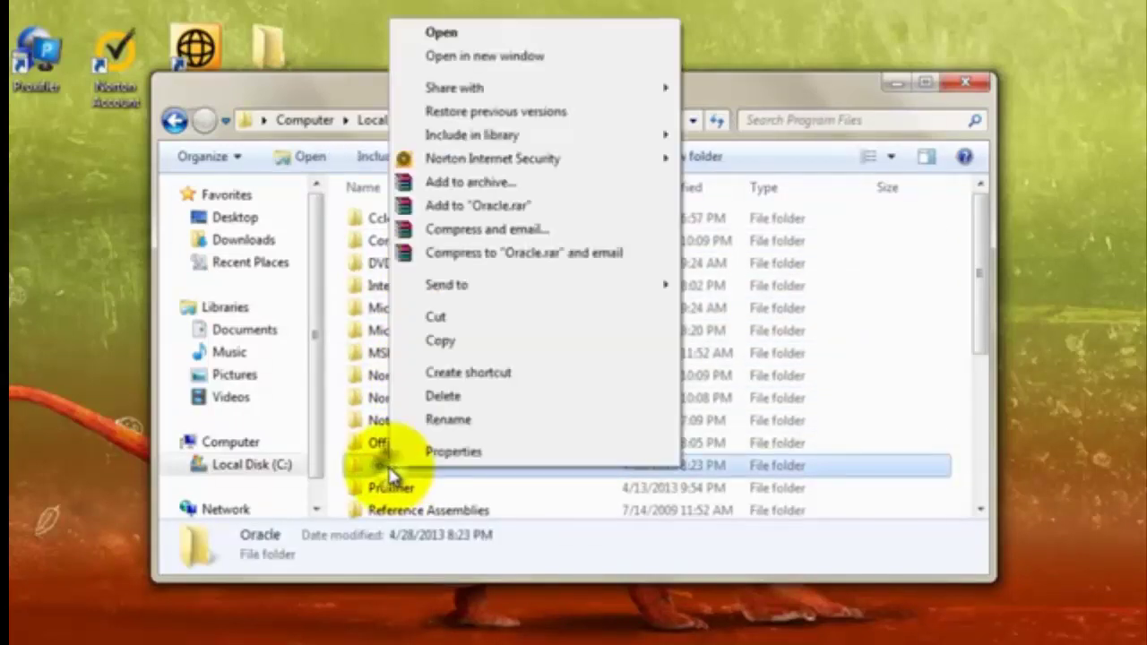
pyautogui.click(437, 398)
pyautogui.click(647, 391)
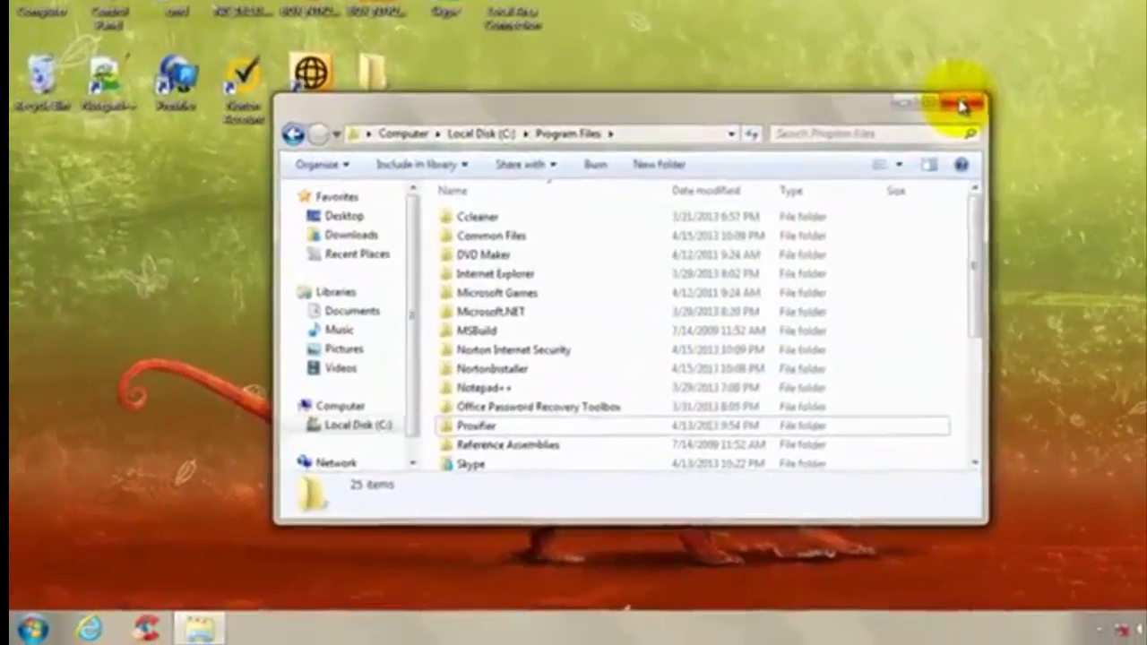
pyautogui.click(965, 83)
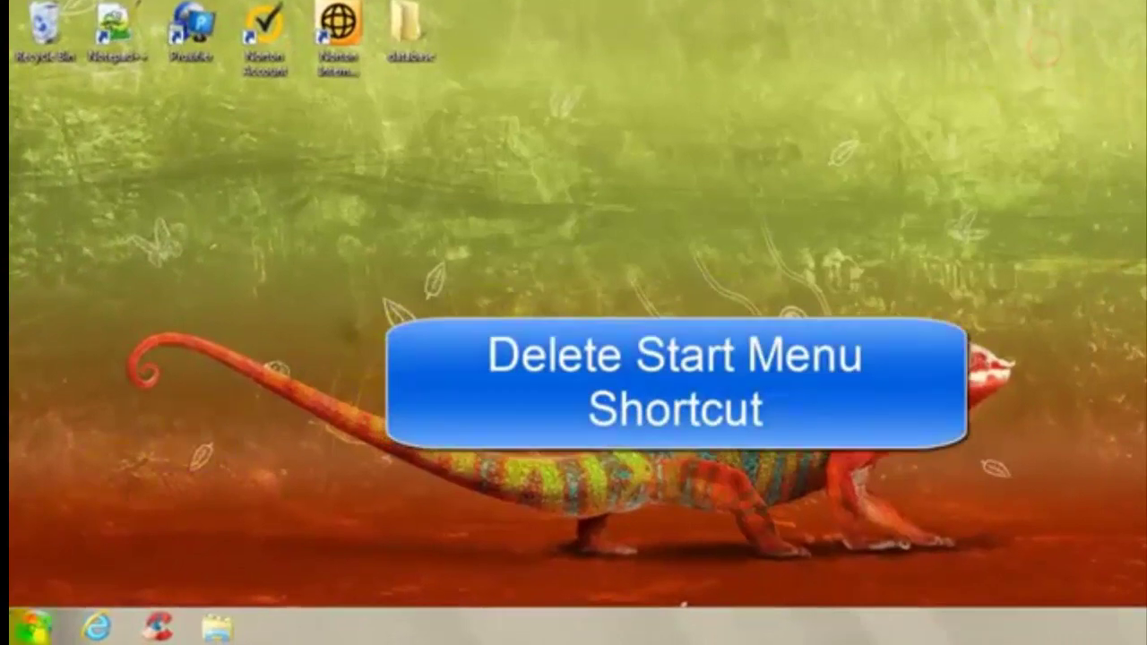
# - Delete the Oracle - OraDb11g_home1 folder from the Start menu's program list and confirm moving it to the Recycle Bin
pyautogui.click(30, 628)
pyautogui.click(78, 543)
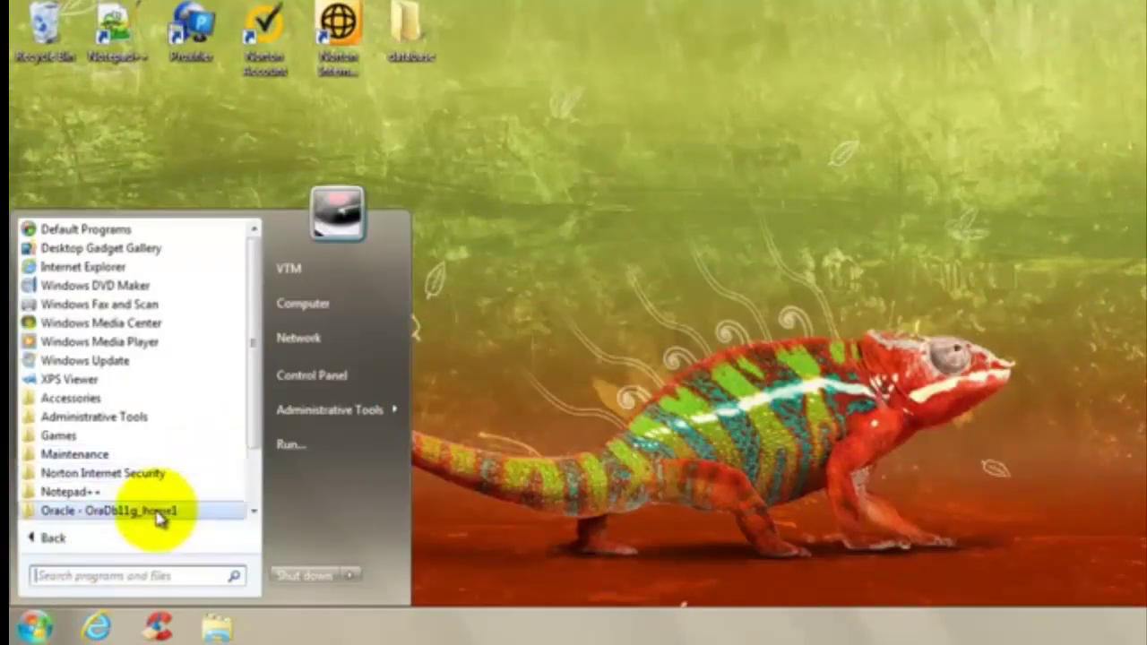
pyautogui.rightClick(159, 520)
pyautogui.click(210, 441)
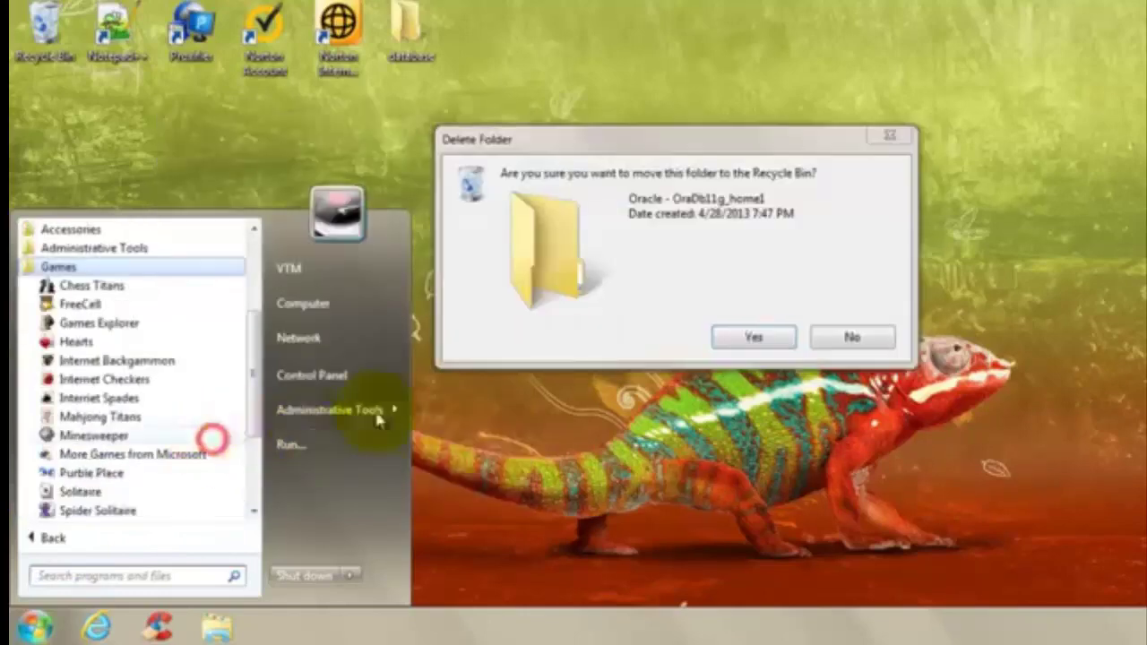
pyautogui.click(756, 339)
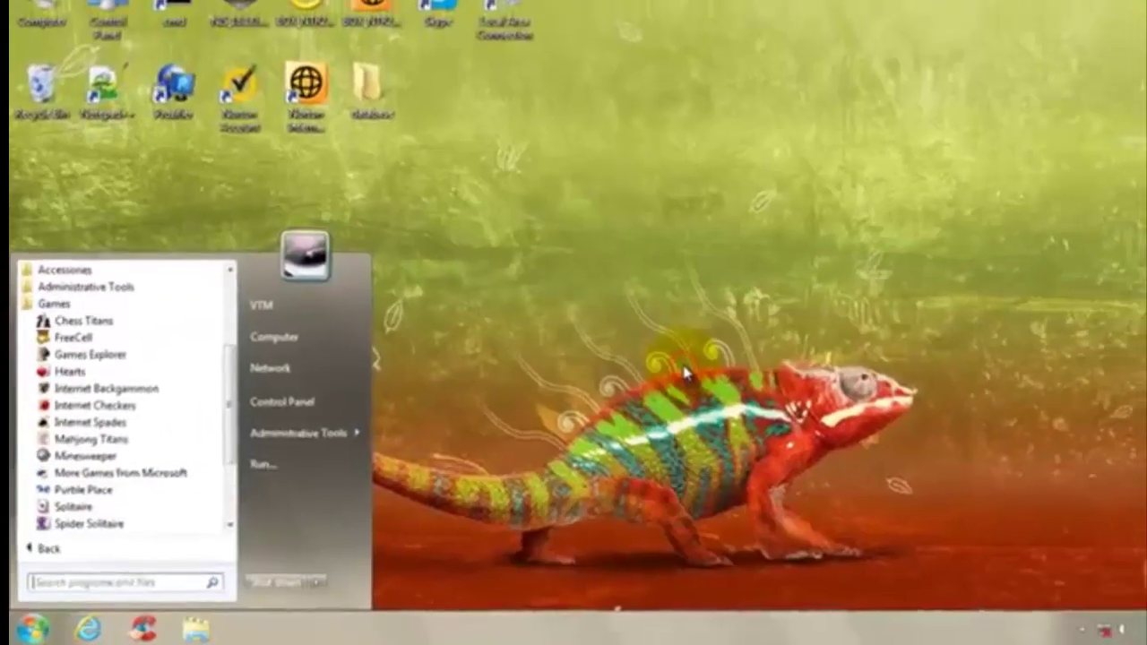
pyautogui.press('Escape')
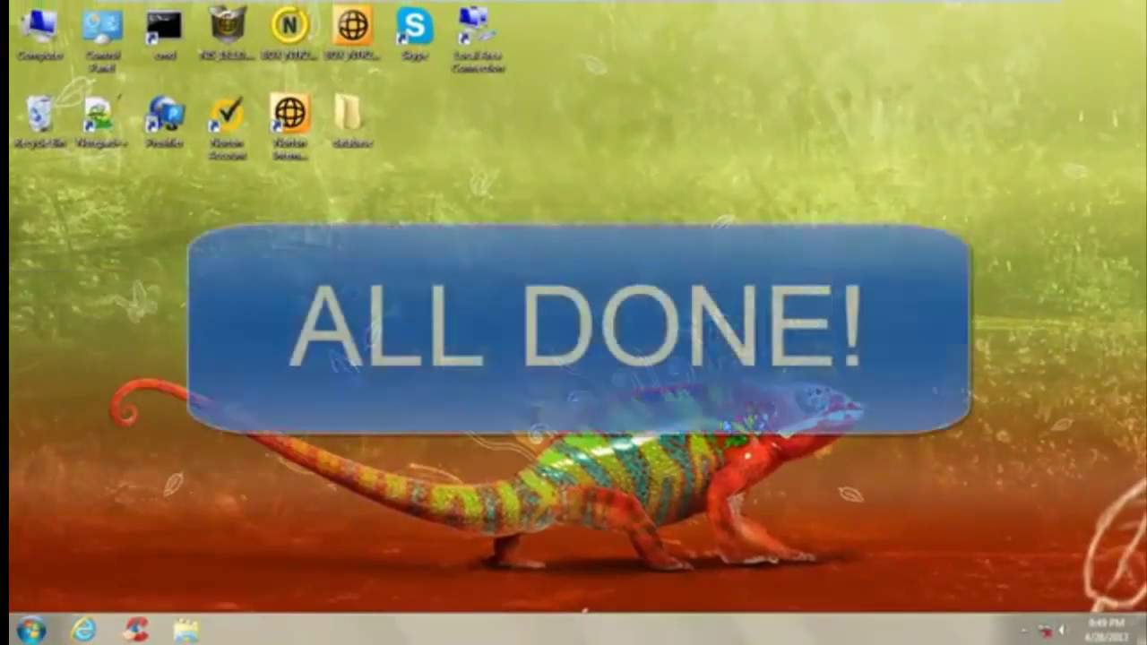